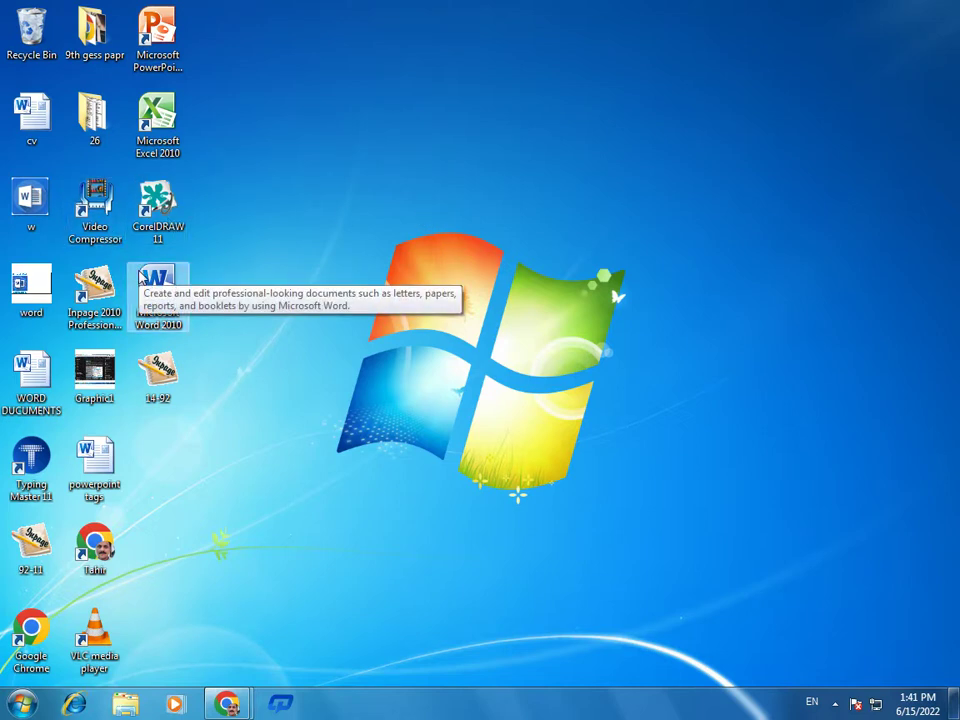
# Step: Launch Microsoft Word 2010 from the desktop and dismiss the activation wizard
pyautogui.doubleClick(141, 278)
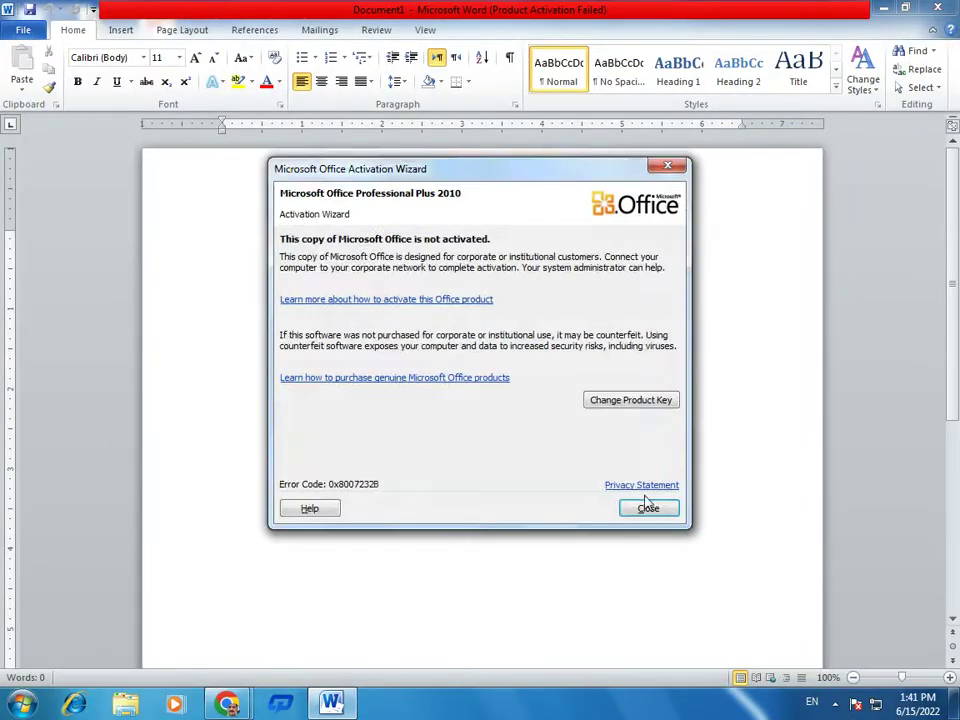
pyautogui.click(646, 507)
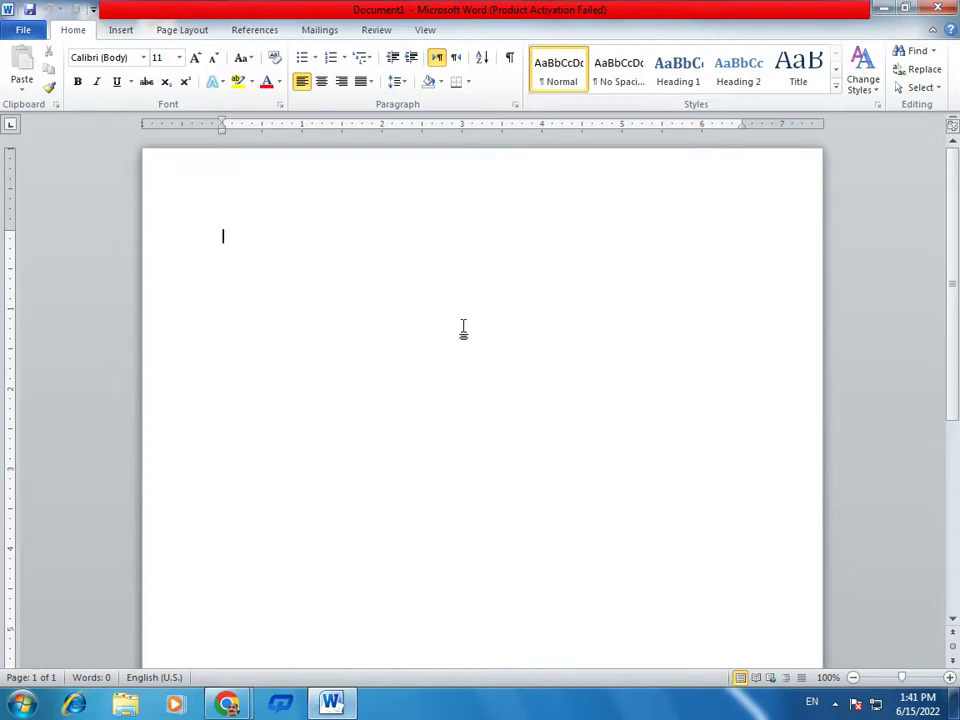
# Step: Close Word and start it again with a blank document, dismissing the activation wizard
pyautogui.click(940, 8)
pyautogui.doubleClick(158, 292)
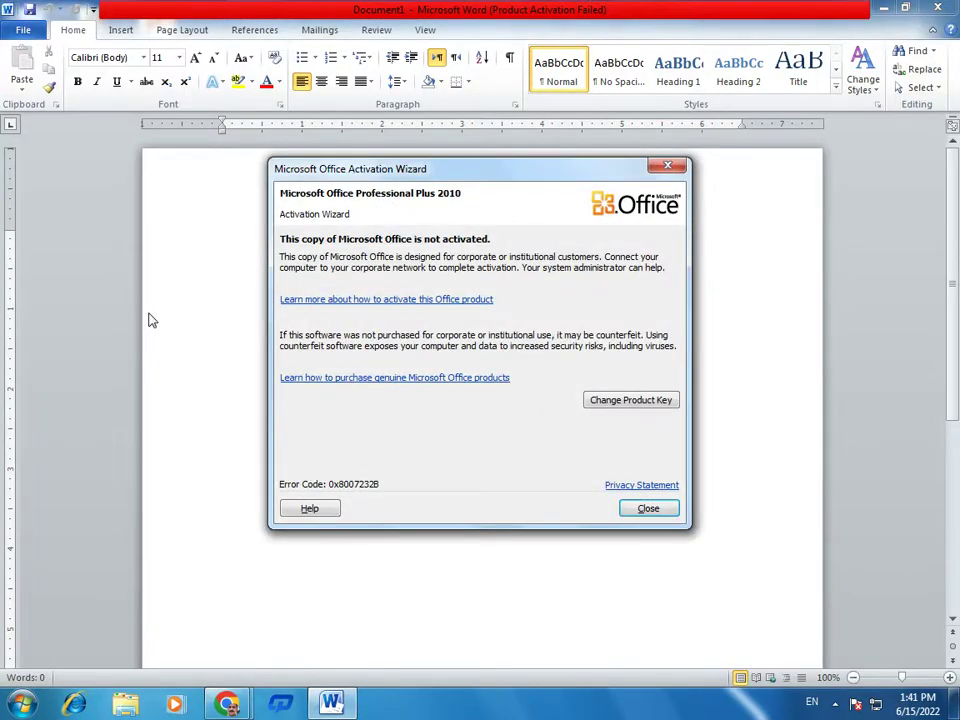
pyautogui.click(647, 508)
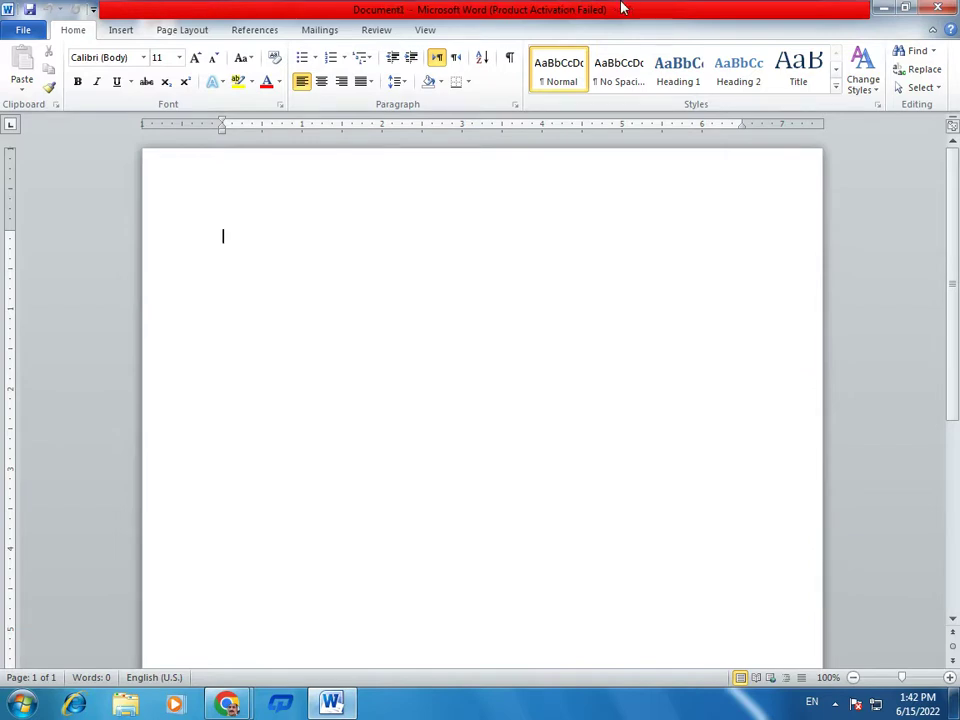
# Step: Minimize and reopen the Word window, and shrink it to a smaller size before maximizing it again
pyautogui.click(886, 12)
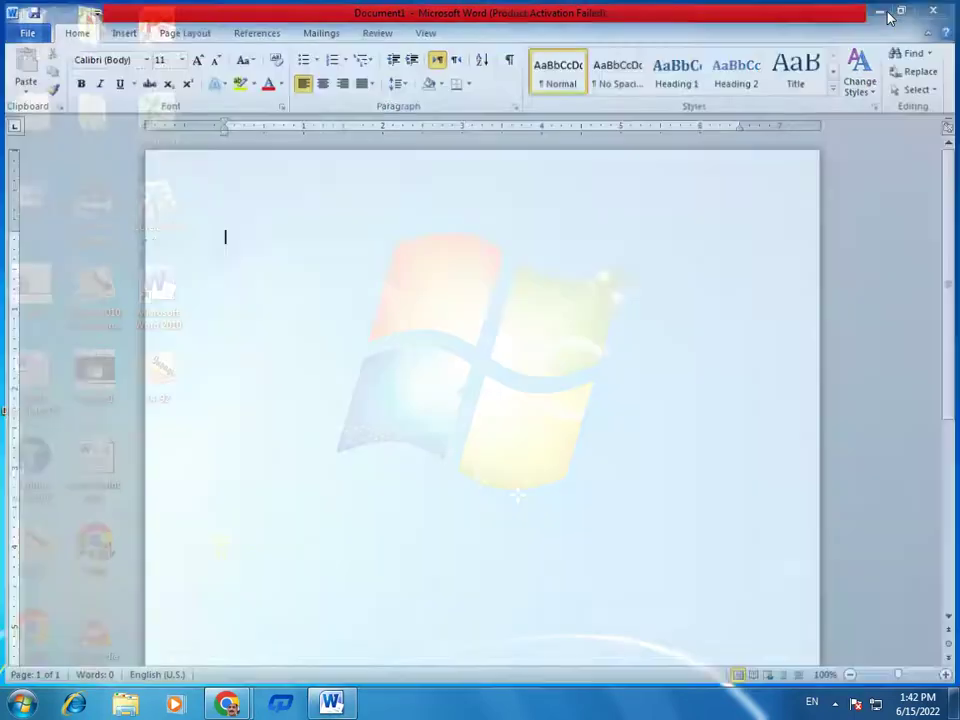
pyautogui.moveTo(339, 708)
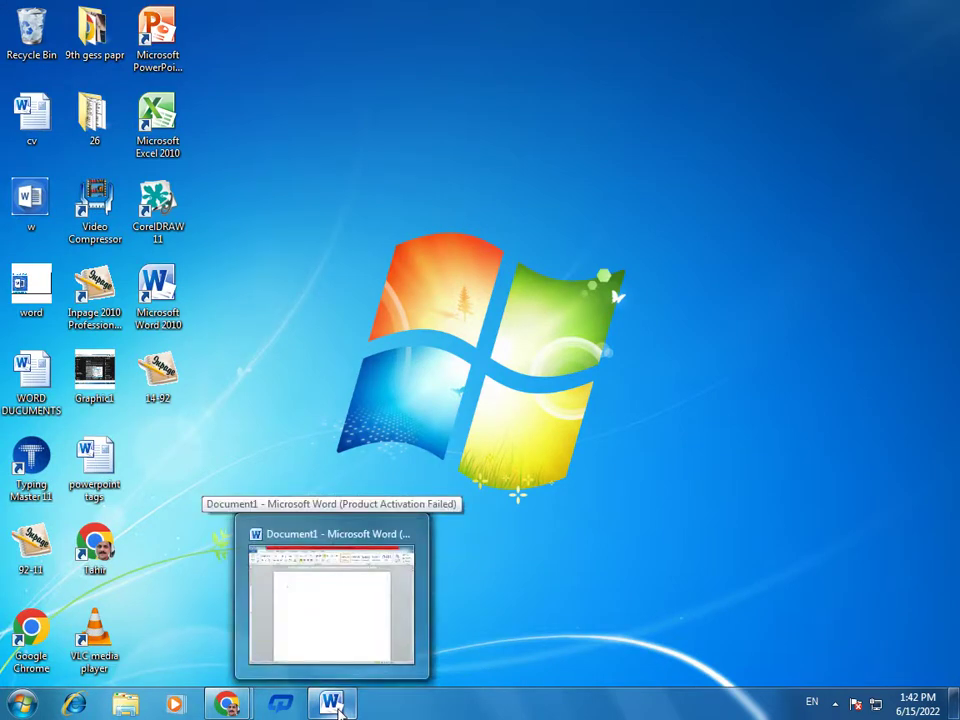
pyautogui.click(339, 706)
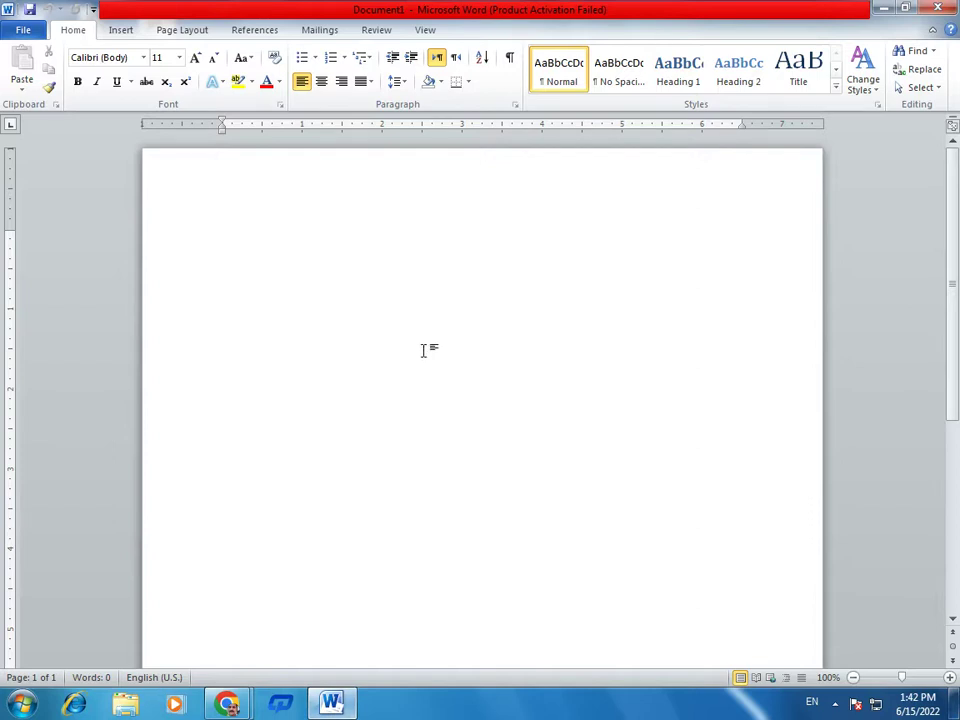
pyautogui.click(910, 10)
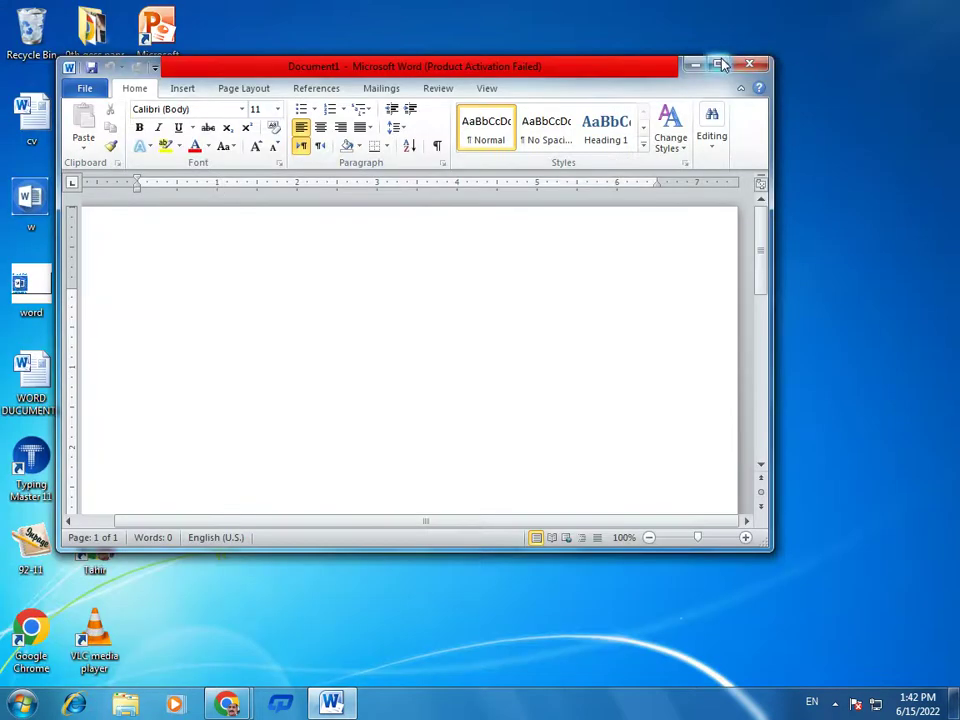
pyautogui.click(722, 63)
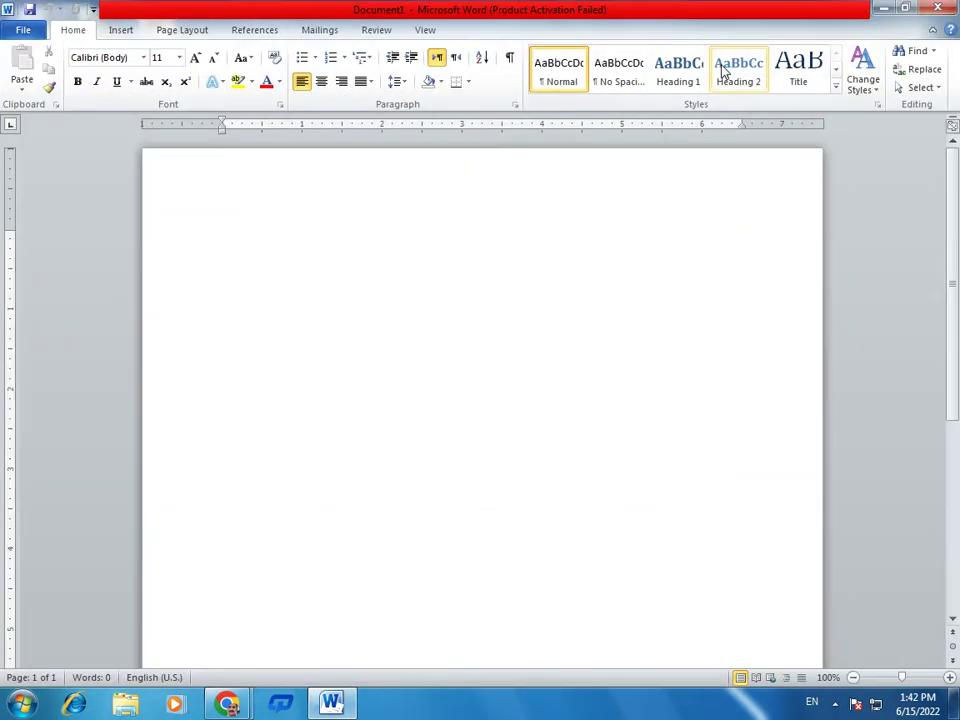
# Step: Exit Word and relaunch it from the desktop, dismissing the activation wizard
pyautogui.click(946, 12)
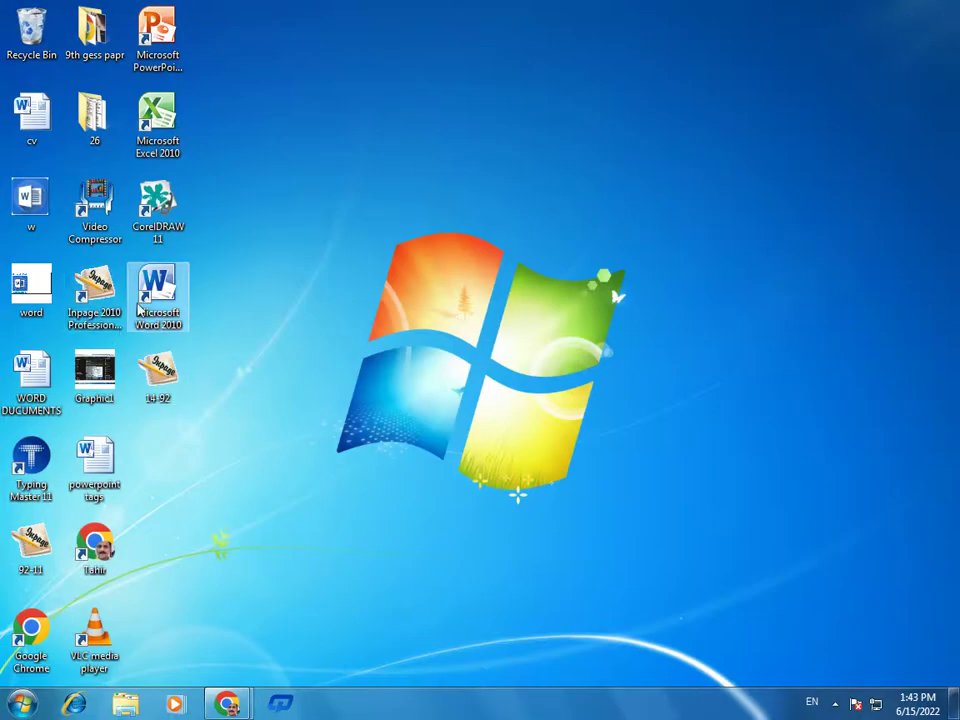
pyautogui.doubleClick(145, 305)
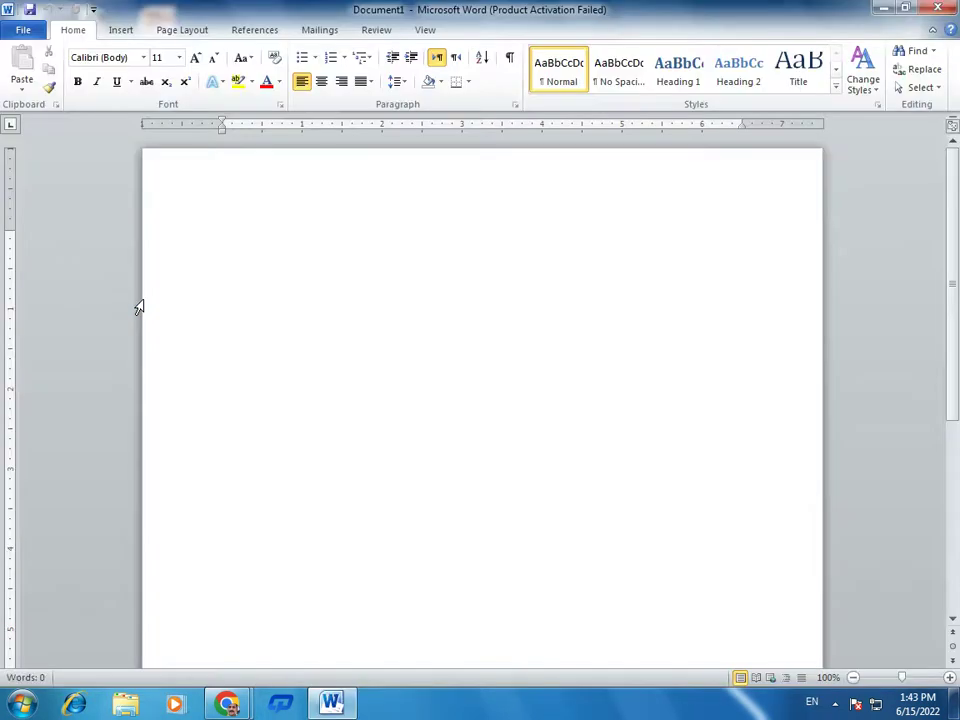
pyautogui.click(645, 502)
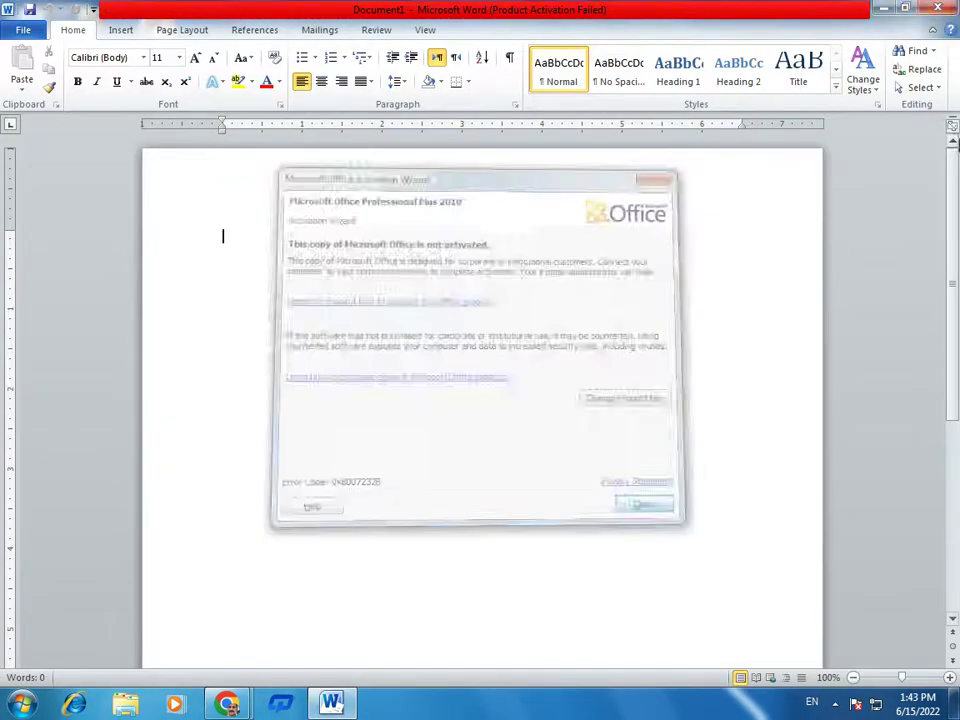
# Step: Demonstrate minimizing, reopening, restoring down and maximizing the blank document's window
pyautogui.click(881, 12)
pyautogui.click(338, 703)
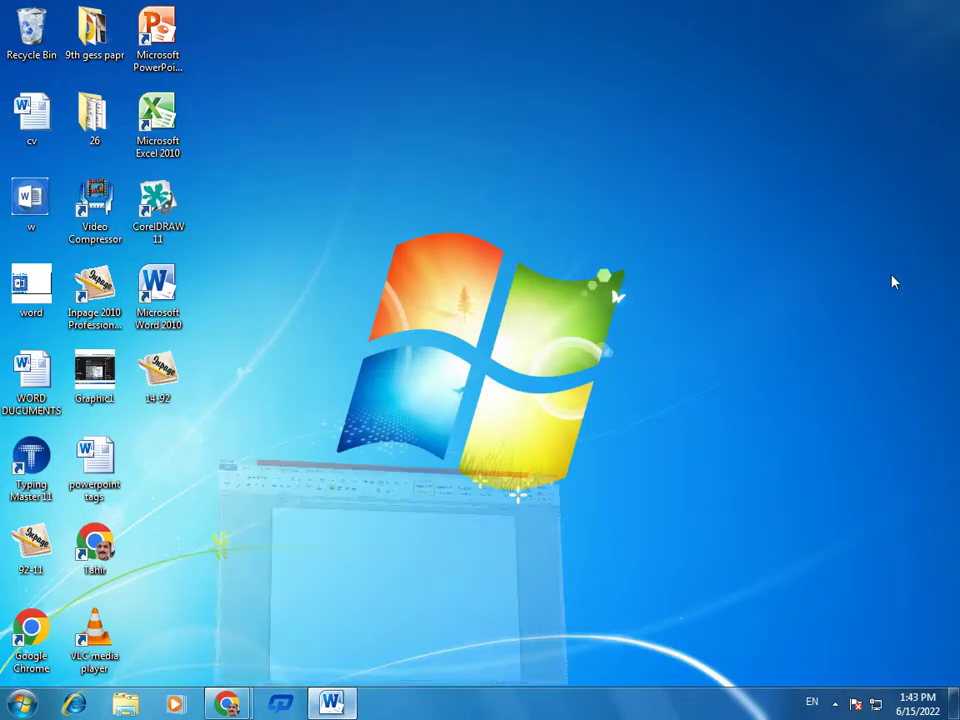
pyautogui.click(910, 10)
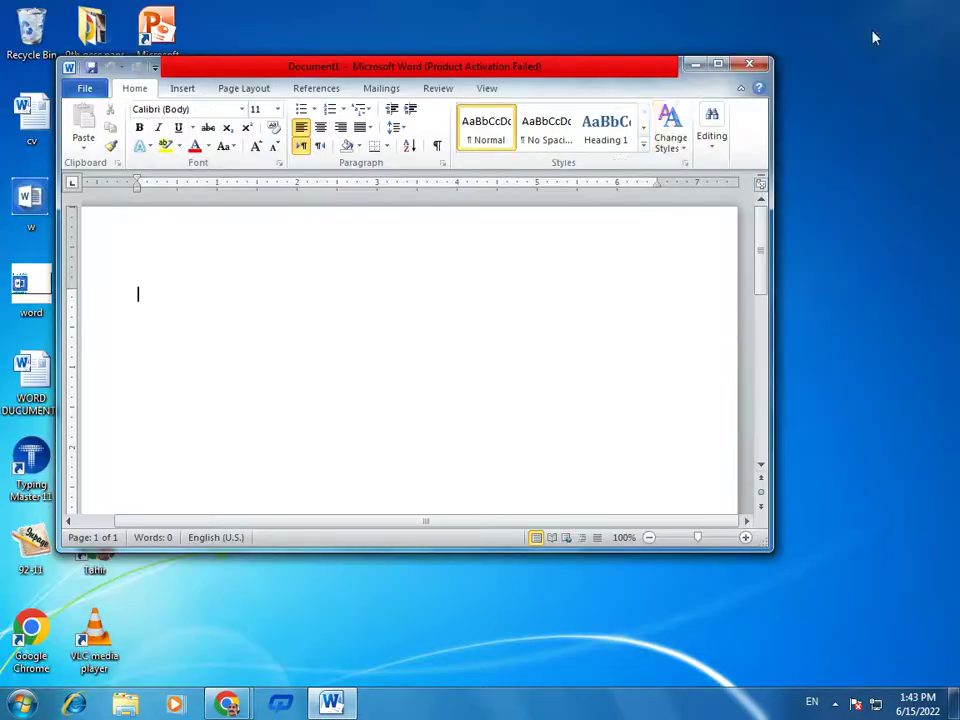
pyautogui.click(718, 64)
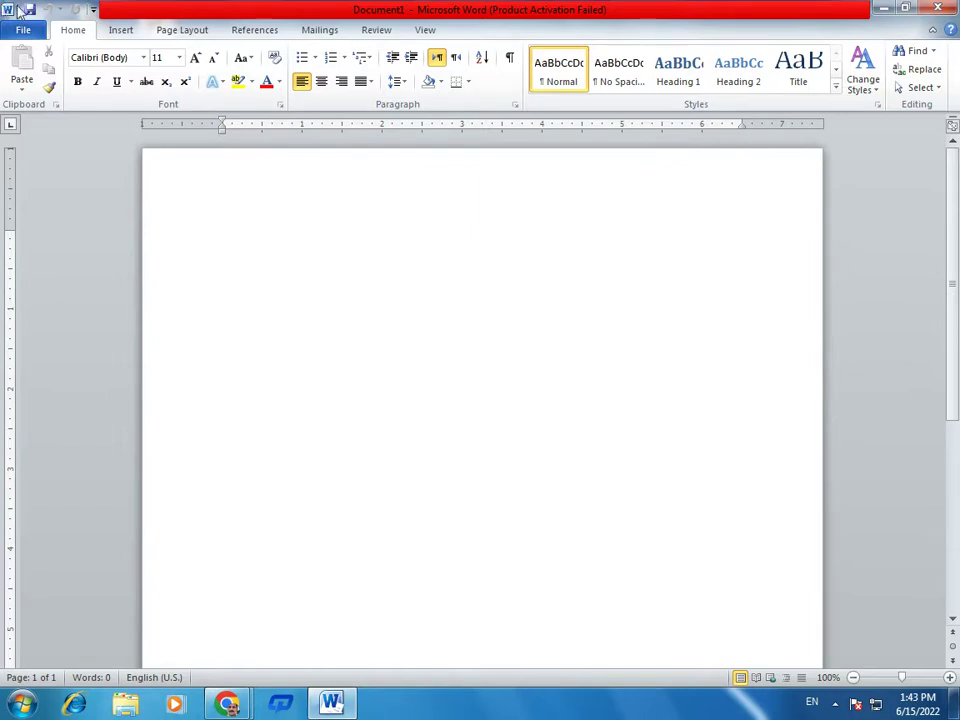
# Step: Add the New command to the Quick Access Toolbar
pyautogui.click(93, 12)
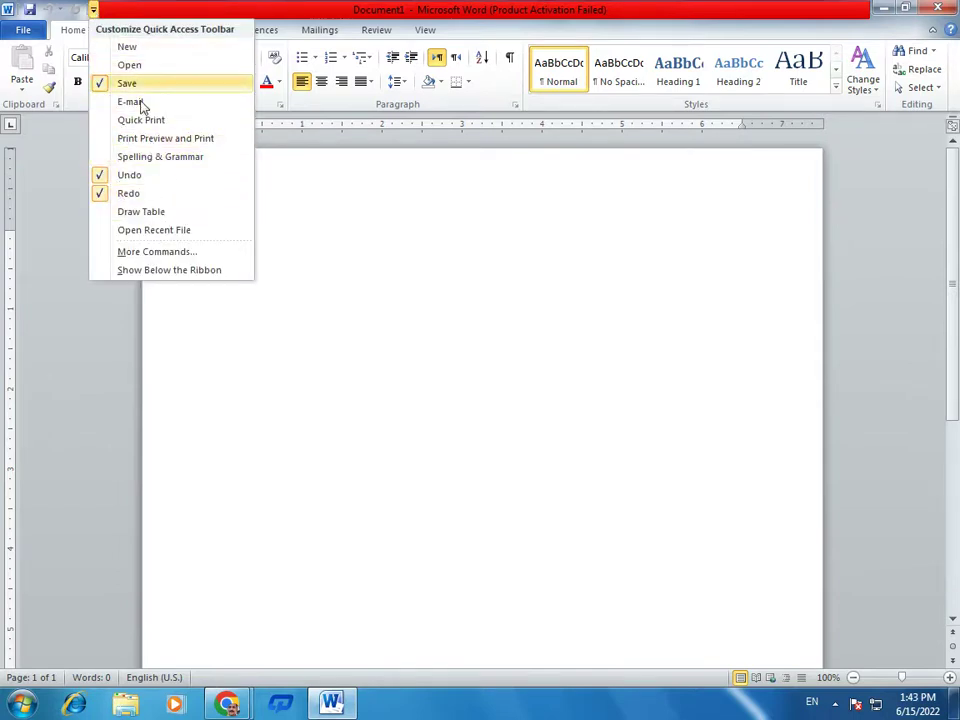
pyautogui.click(128, 50)
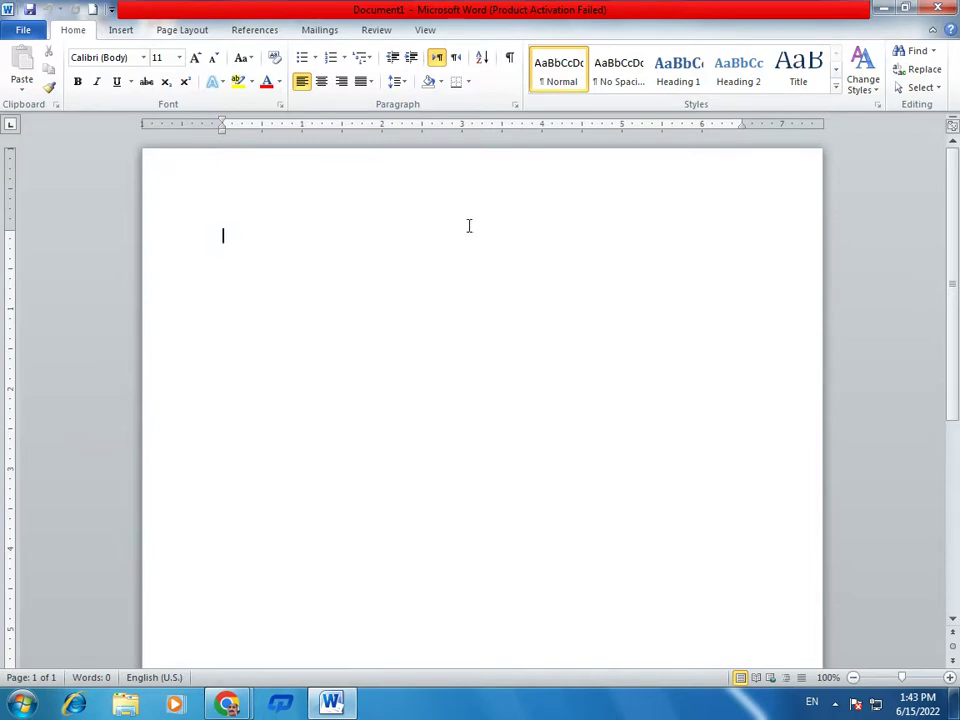
# Step: Examine each ribbon command set in turn, from file and home commands through to the view options
pyautogui.click(22, 30)
pyautogui.click(73, 31)
pyautogui.click(119, 31)
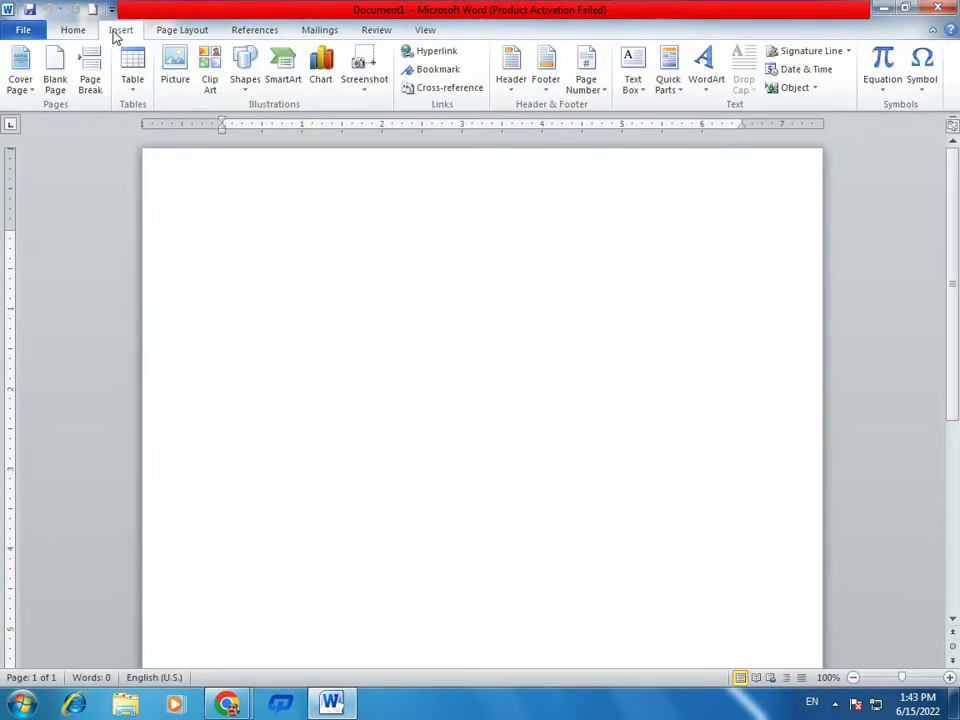
pyautogui.click(188, 34)
pyautogui.click(270, 36)
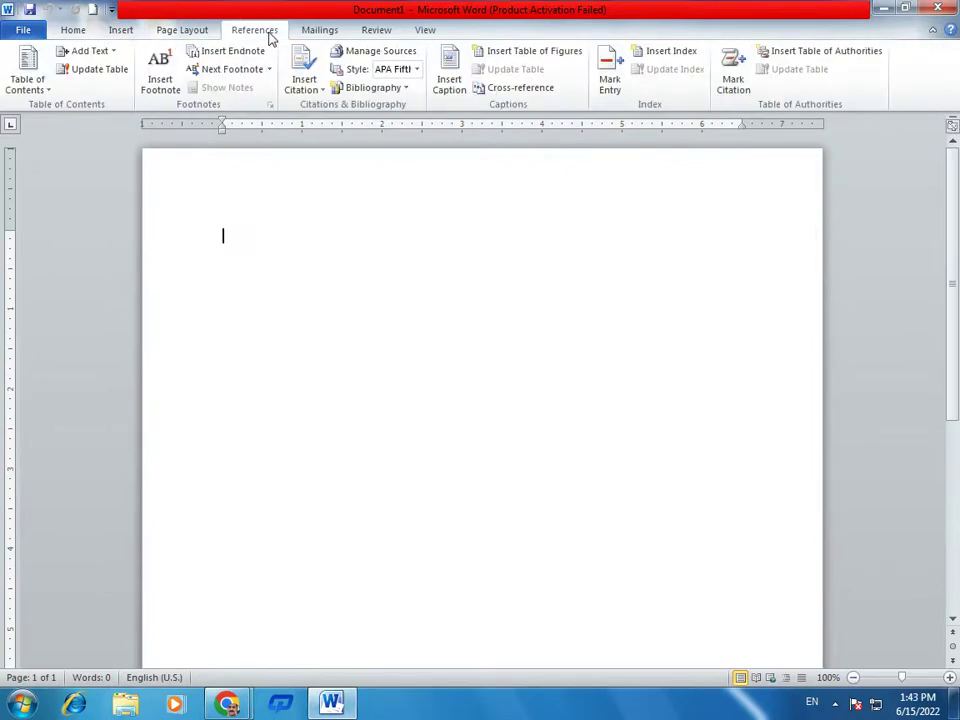
pyautogui.click(330, 35)
pyautogui.click(380, 35)
pyautogui.click(426, 36)
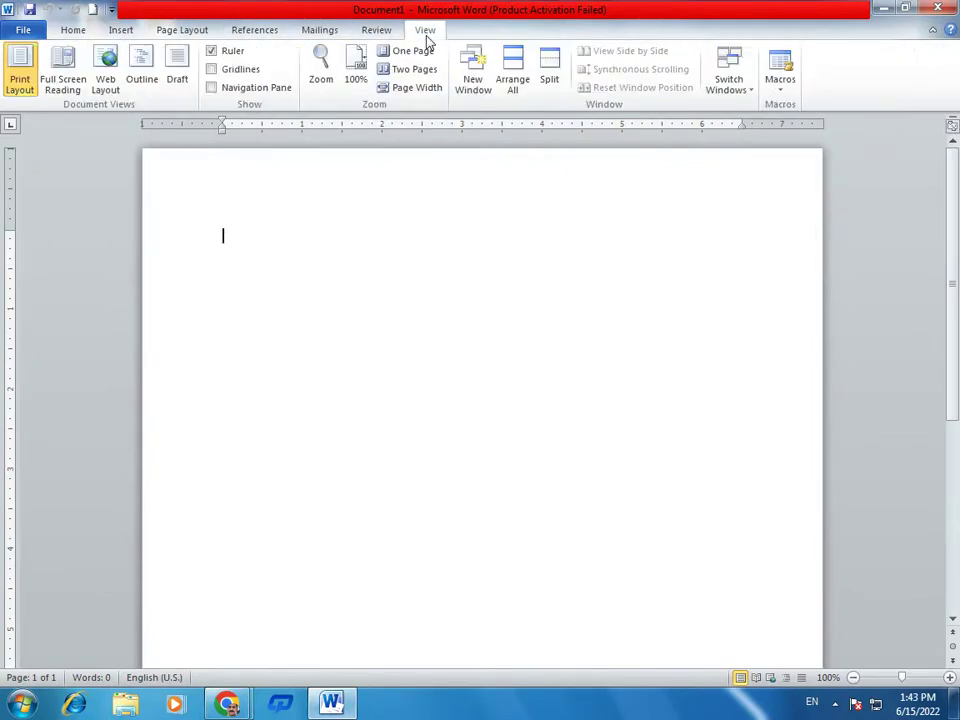
# Step: Review the recent documents and the home, insert, page layout, references, mailings and review command sets again
pyautogui.click(22, 30)
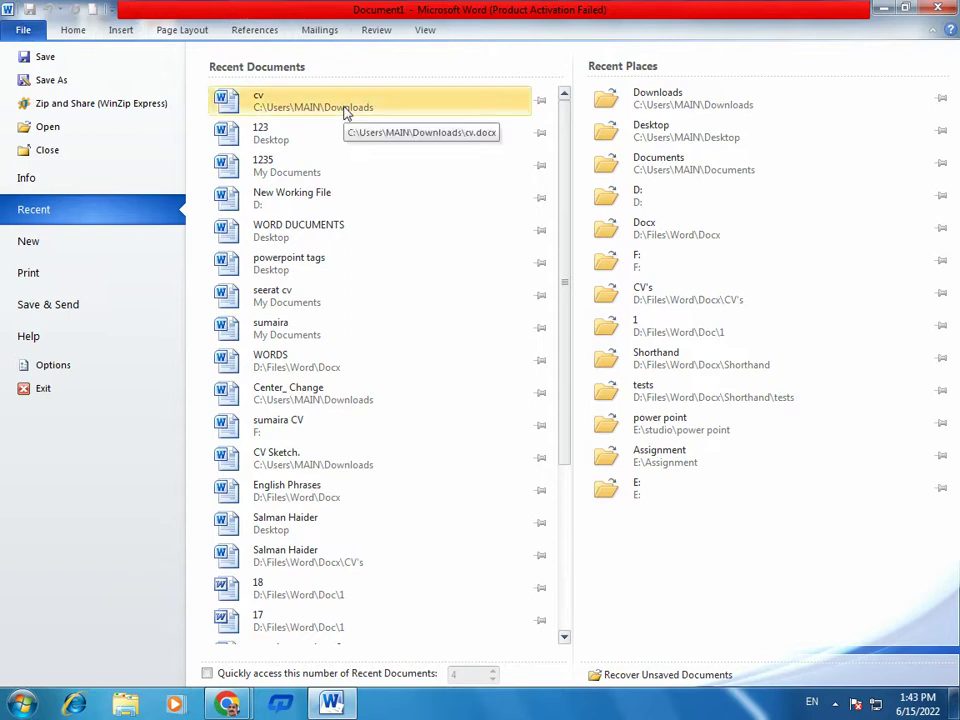
pyautogui.click(68, 36)
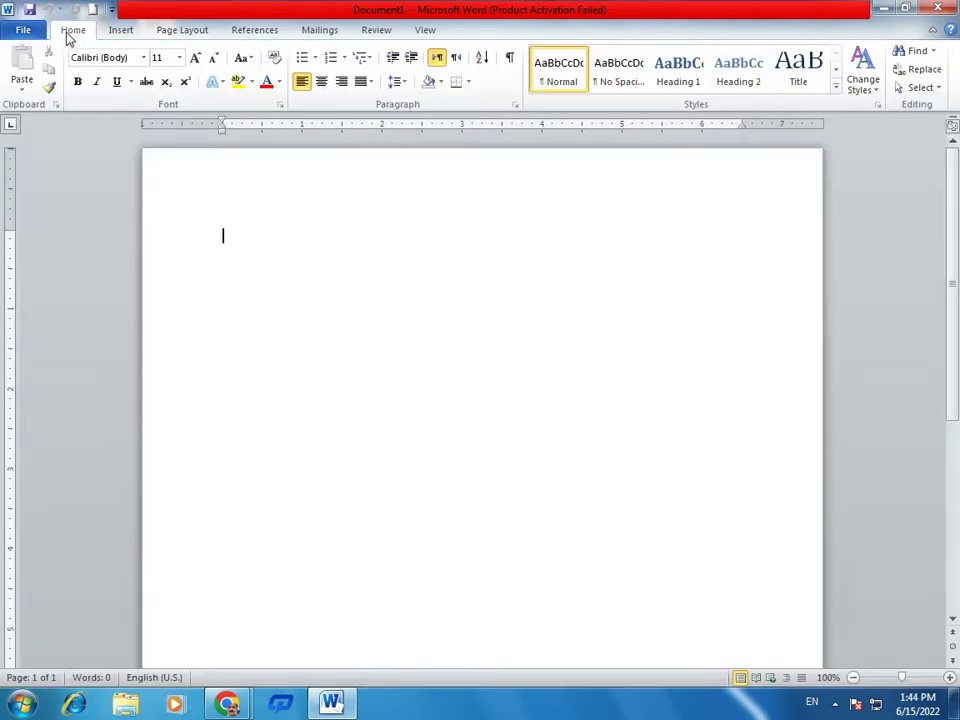
pyautogui.click(128, 32)
pyautogui.click(172, 32)
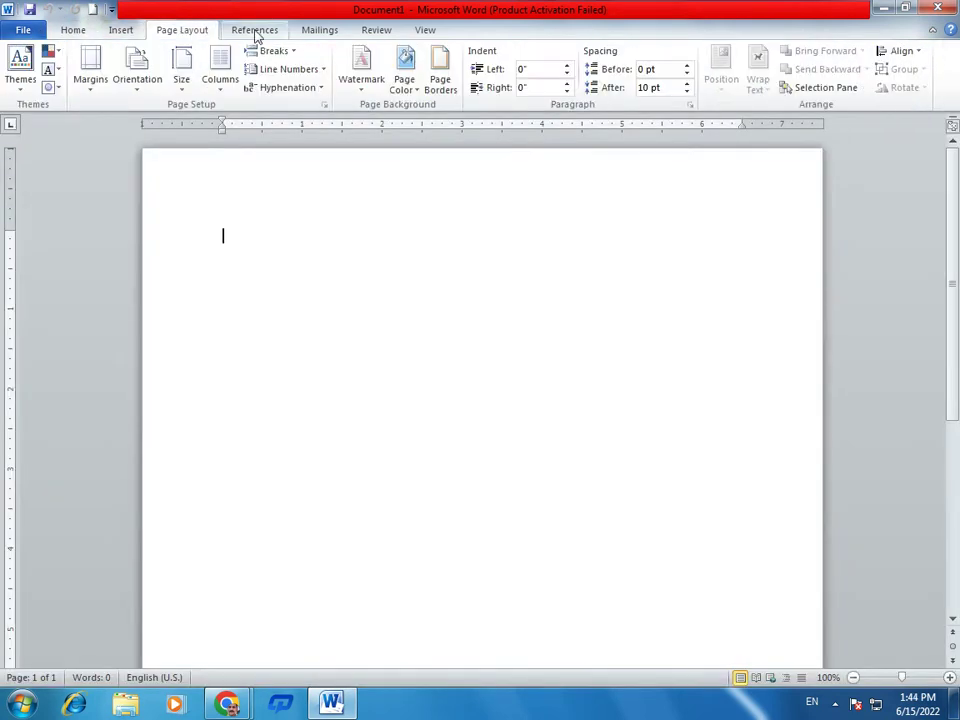
pyautogui.click(256, 32)
pyautogui.click(316, 32)
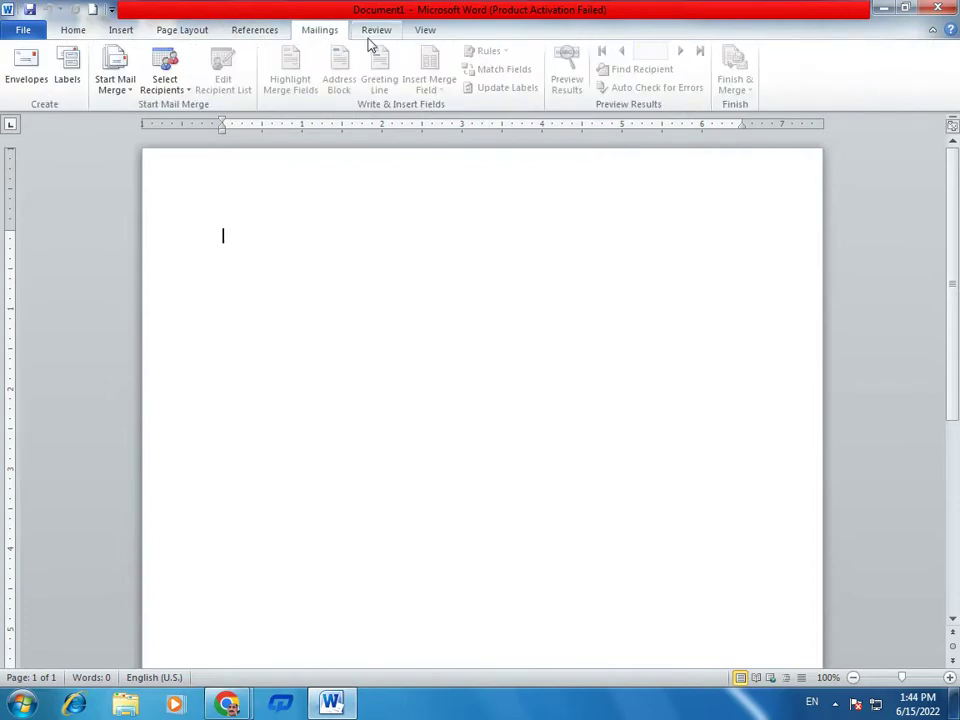
pyautogui.click(372, 32)
pyautogui.click(24, 31)
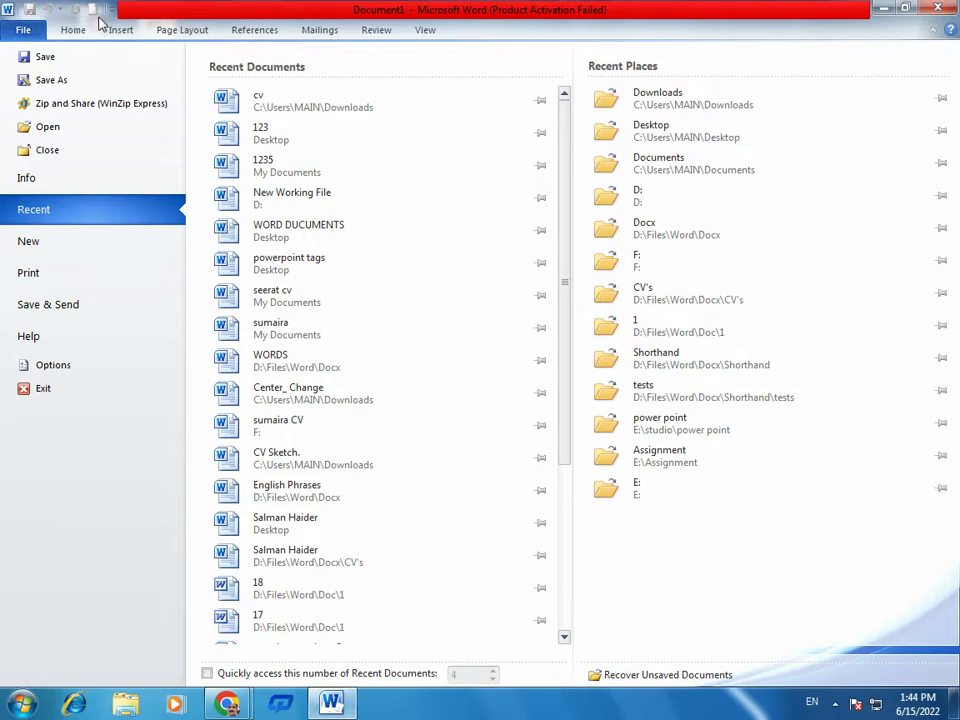
pyautogui.click(70, 33)
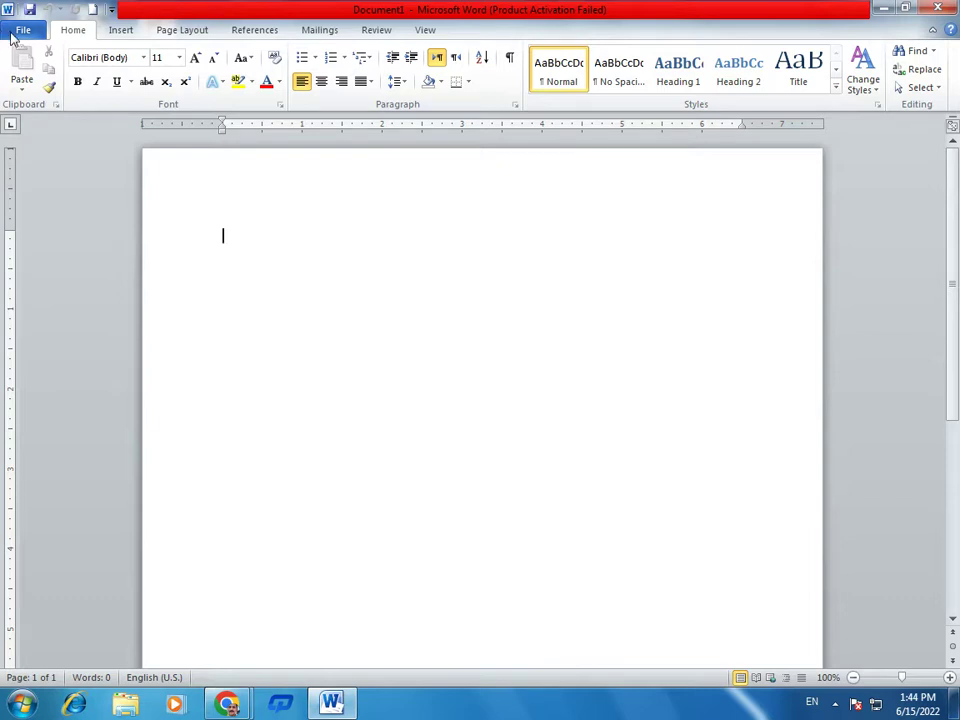
pyautogui.click(110, 32)
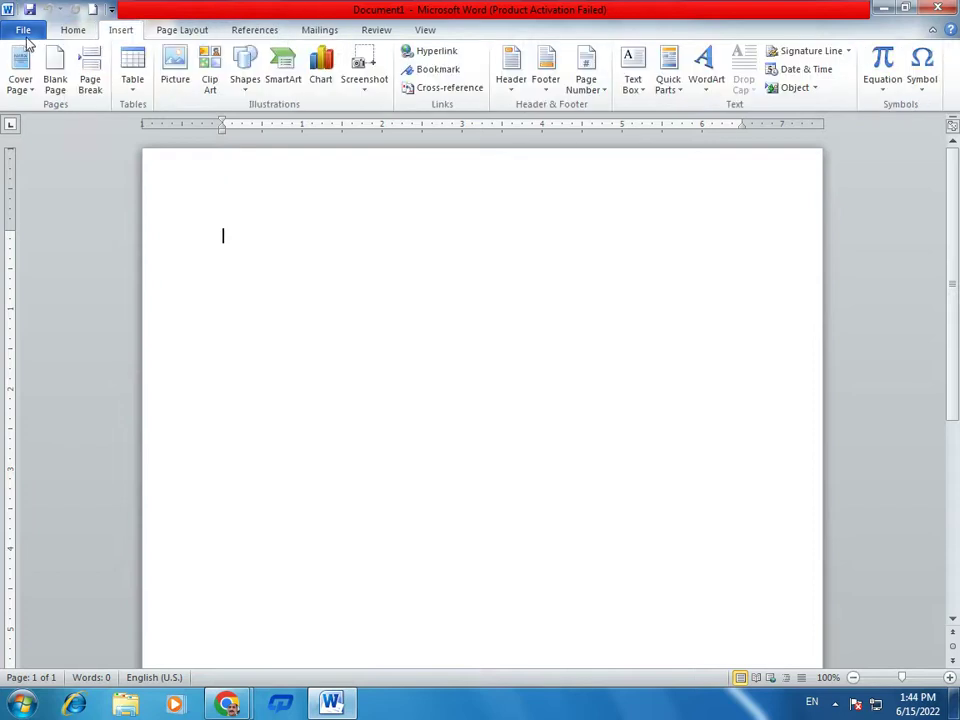
pyautogui.click(22, 32)
pyautogui.click(62, 30)
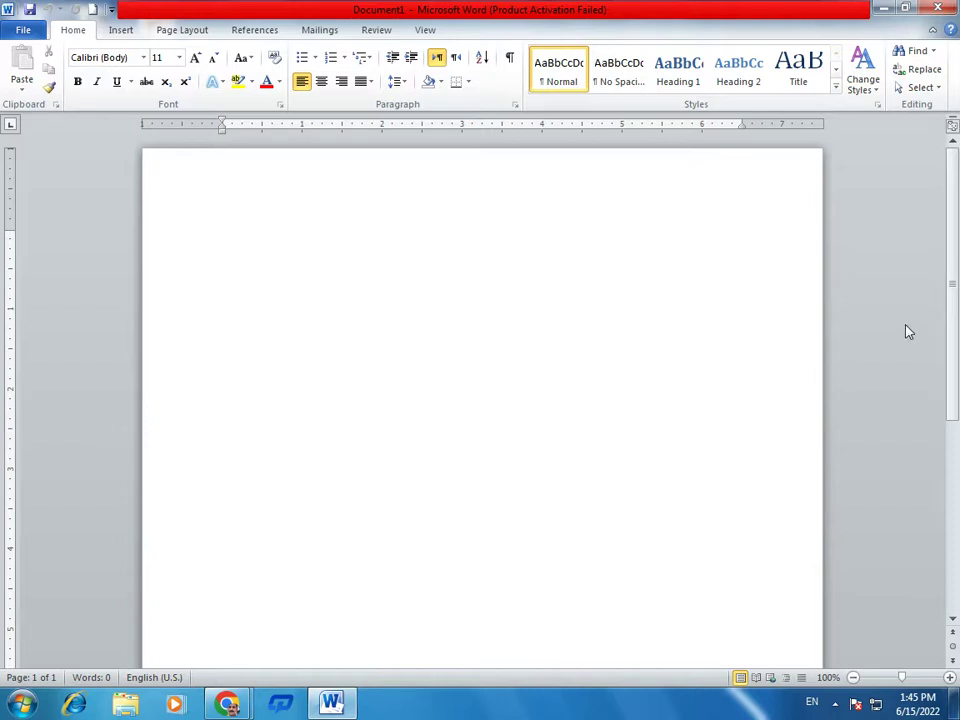
pyautogui.moveTo(955, 211)
pyautogui.mouseDown()
pyautogui.moveTo(958, 397)
pyautogui.moveTo(956, 211)
pyautogui.mouseUp()
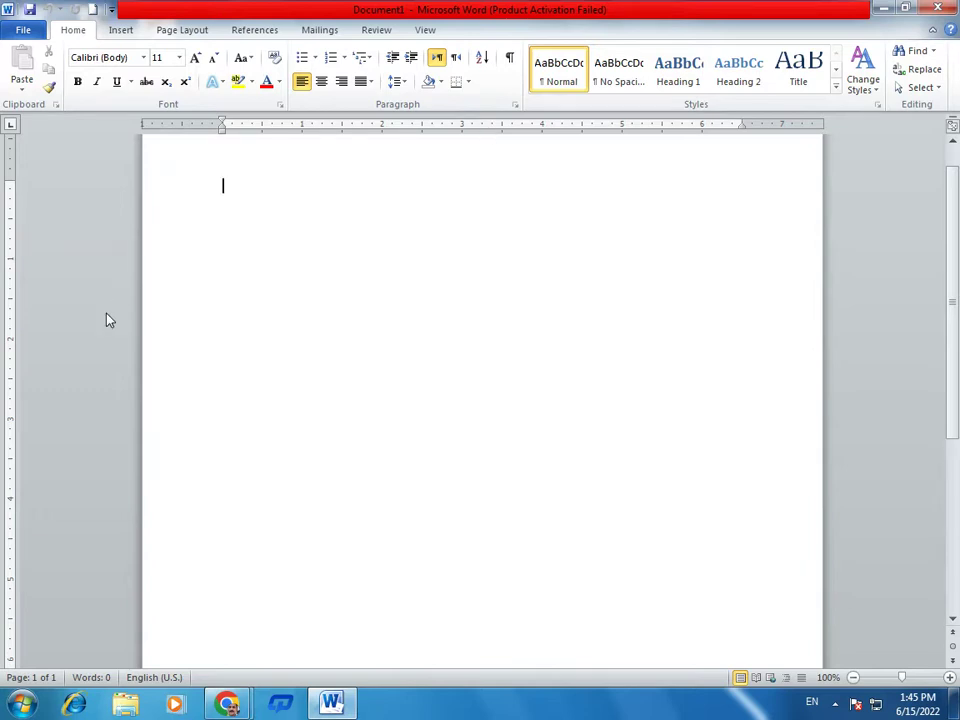
pyautogui.scroll(1, 405, 300)
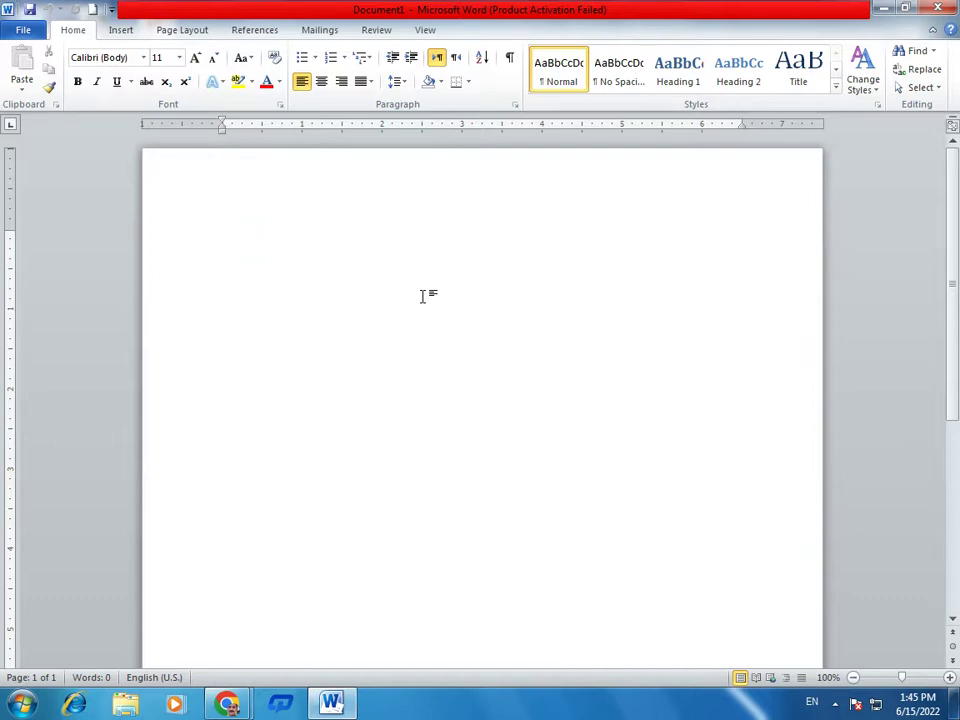
pyautogui.click(16, 32)
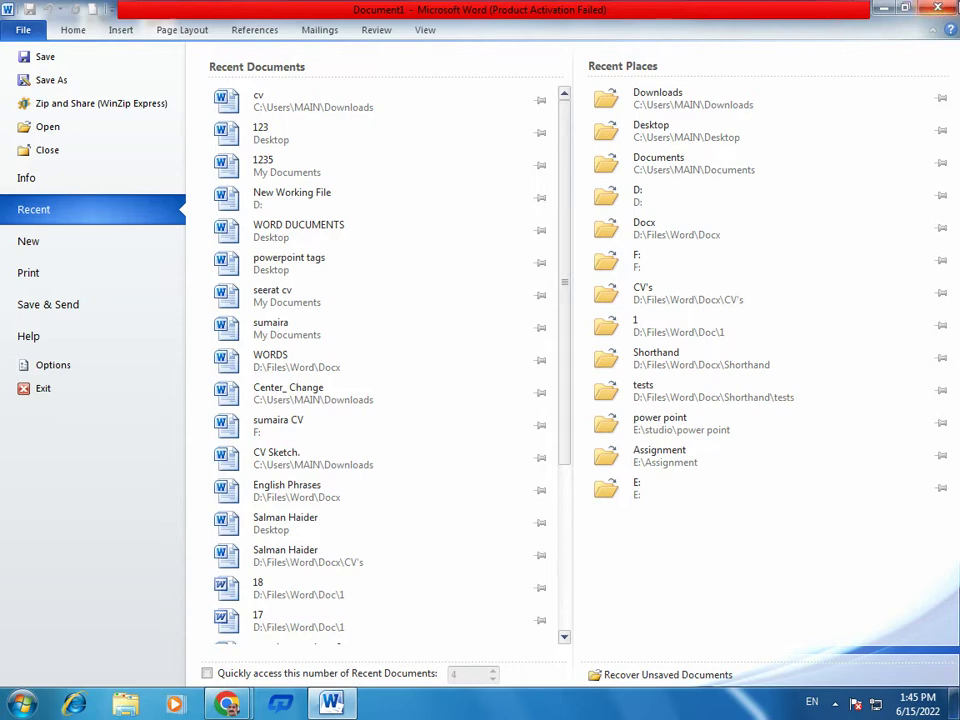
# Step: Close Word and refresh the Windows desktop
pyautogui.click(937, 8)
pyautogui.rightClick(478, 238)
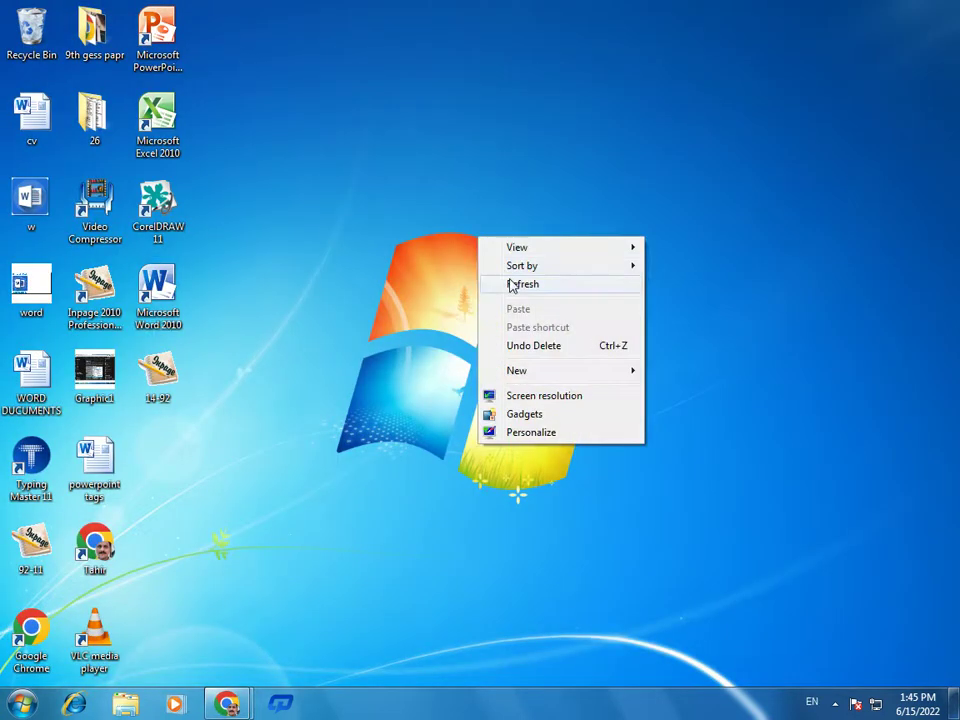
pyautogui.click(514, 283)
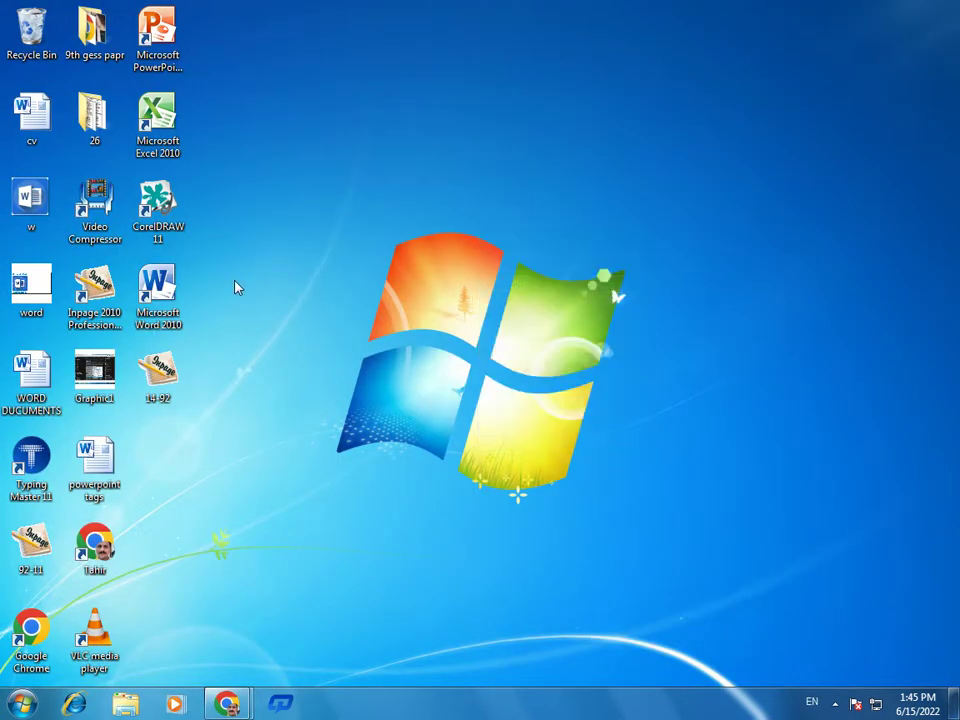
# Step: Reopen Word 2010 with a blank document and dismiss the activation wizard
pyautogui.doubleClick(136, 304)
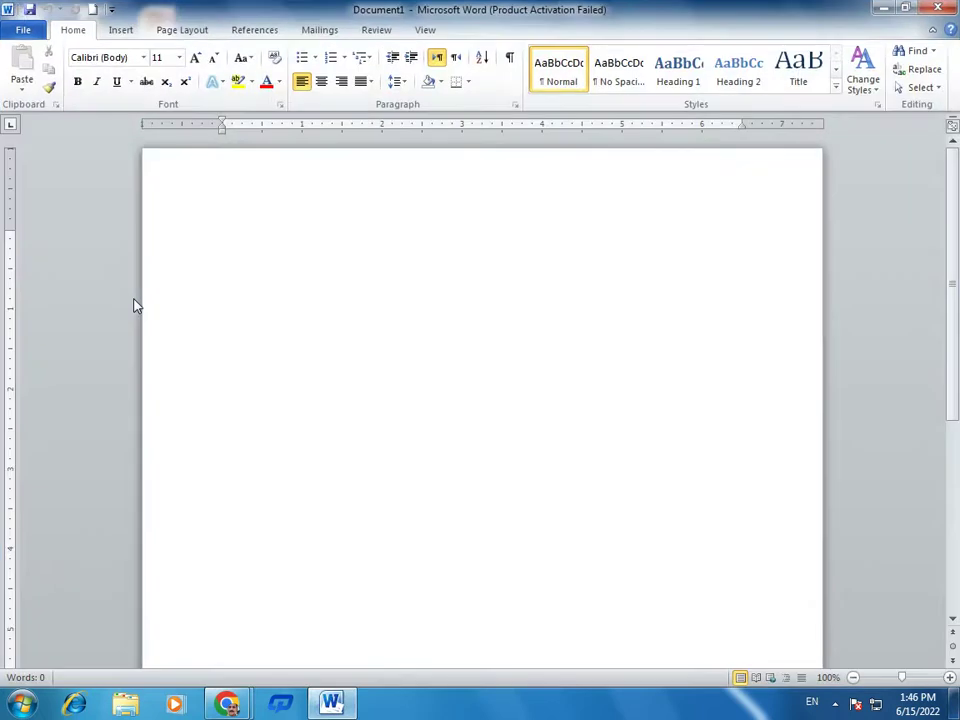
pyautogui.click(626, 511)
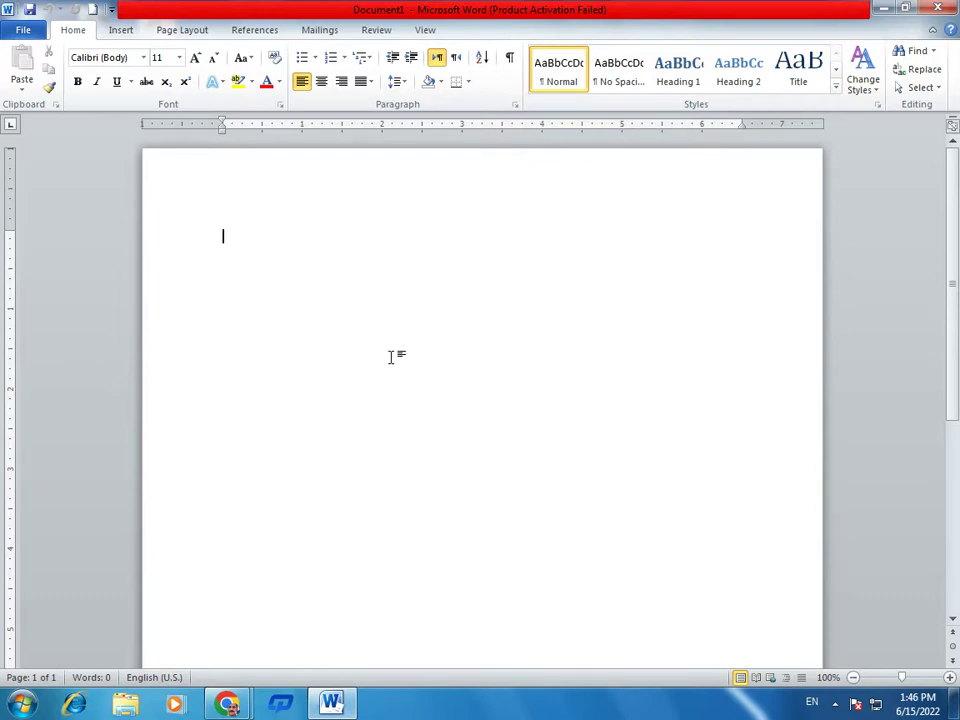
pyautogui.write('KHJKHJKHH K HK')
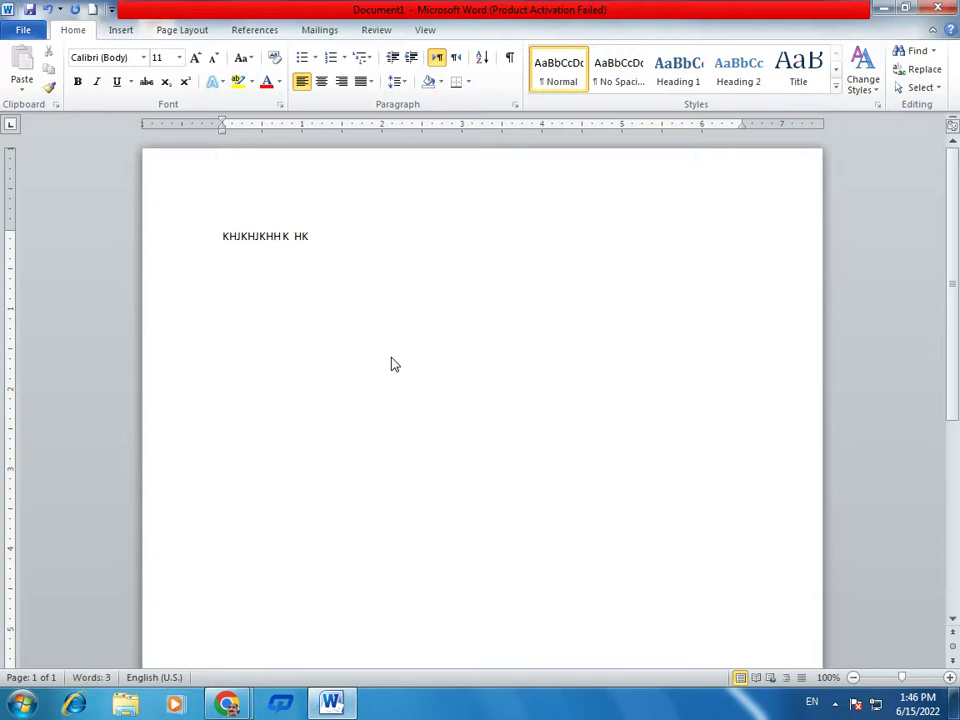
pyautogui.hotkey('ctrl', 'a')
pyautogui.press('BackSpace')
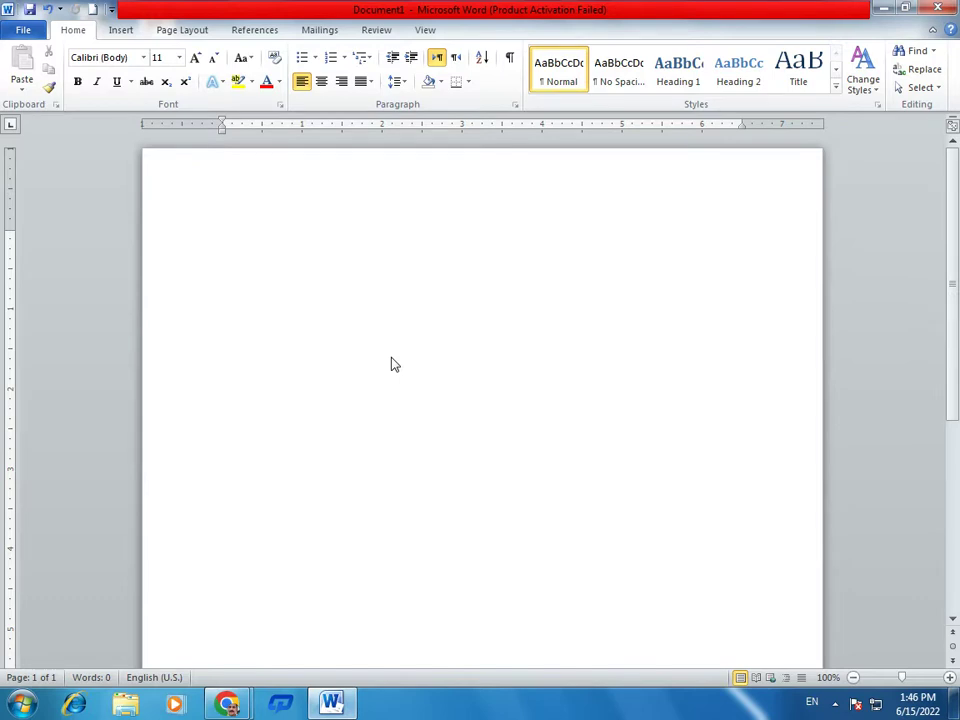
# Step: Generate sample text in the blank document with the formula =RAND(2,20), leaving no space before the function name
pyautogui.write('= RAND (2,20)')
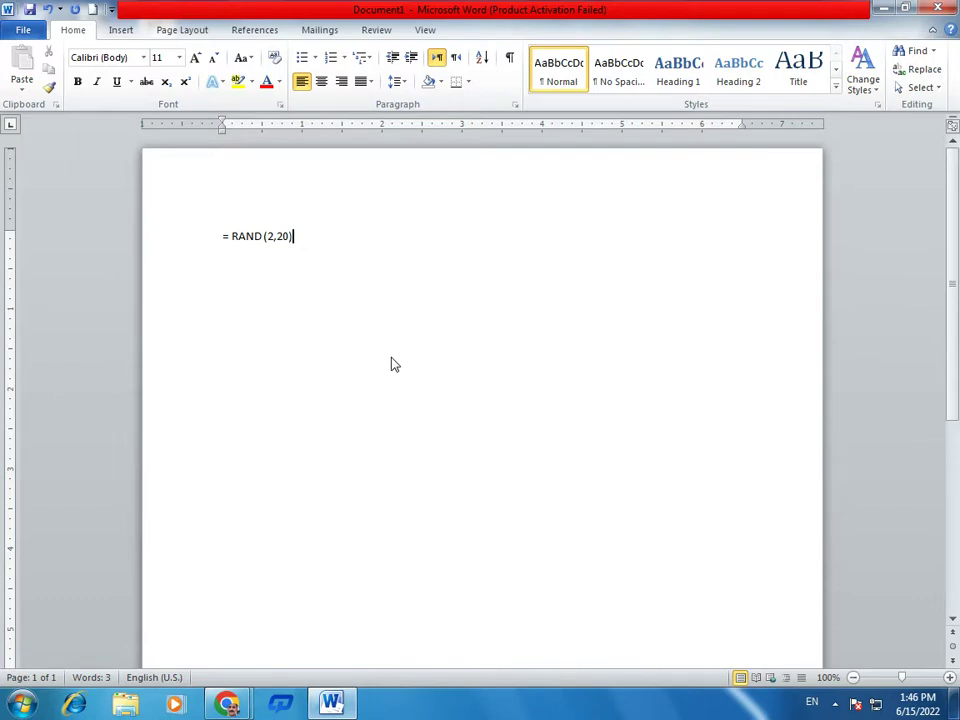
pyautogui.press('Return')
pyautogui.press('Up')
pyautogui.press('Delete')
pyautogui.press('Delete')
pyautogui.write('=')
pyautogui.press('Delete')
pyautogui.press('Return')
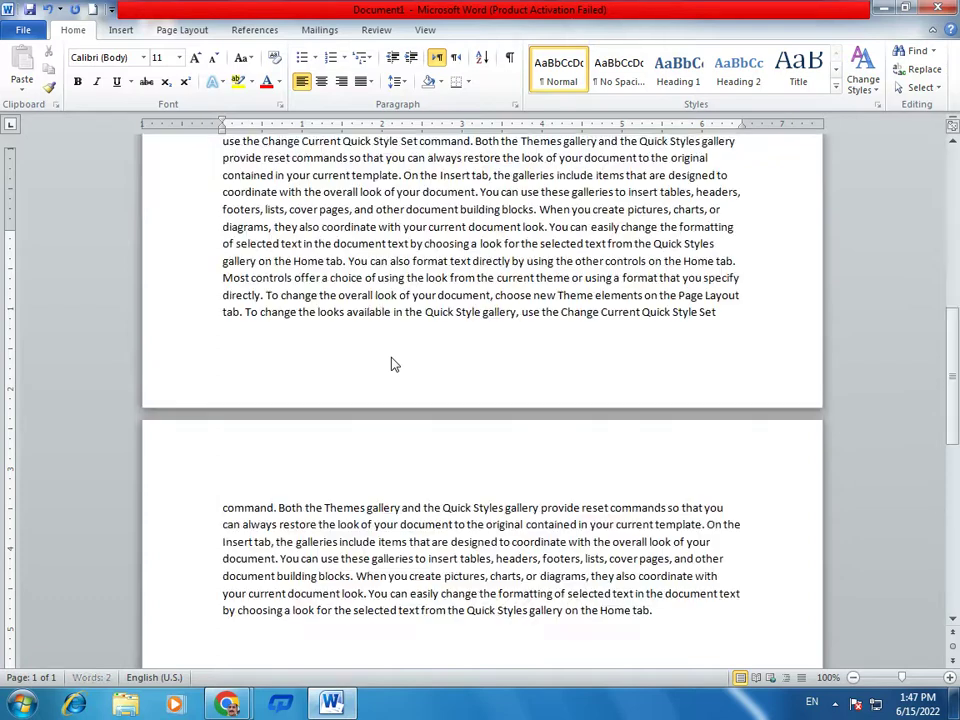
# Step: Review the generated sample text across both pages, from its end back to the beginning of the document
pyautogui.press('Up')
pyautogui.press('Up')
pyautogui.press('Up')
pyautogui.press('Up')
pyautogui.press('Up')
pyautogui.press('Up')
pyautogui.press('Up')
pyautogui.press('Up')
pyautogui.press('Up')
pyautogui.press('Up')
pyautogui.press('Up')
pyautogui.press('Up')
pyautogui.press('Up')
pyautogui.press('Up')
pyautogui.press('Up')
pyautogui.press('Up')
pyautogui.press('Up')
pyautogui.press('Up')
pyautogui.press('Up')
pyautogui.press('Up')
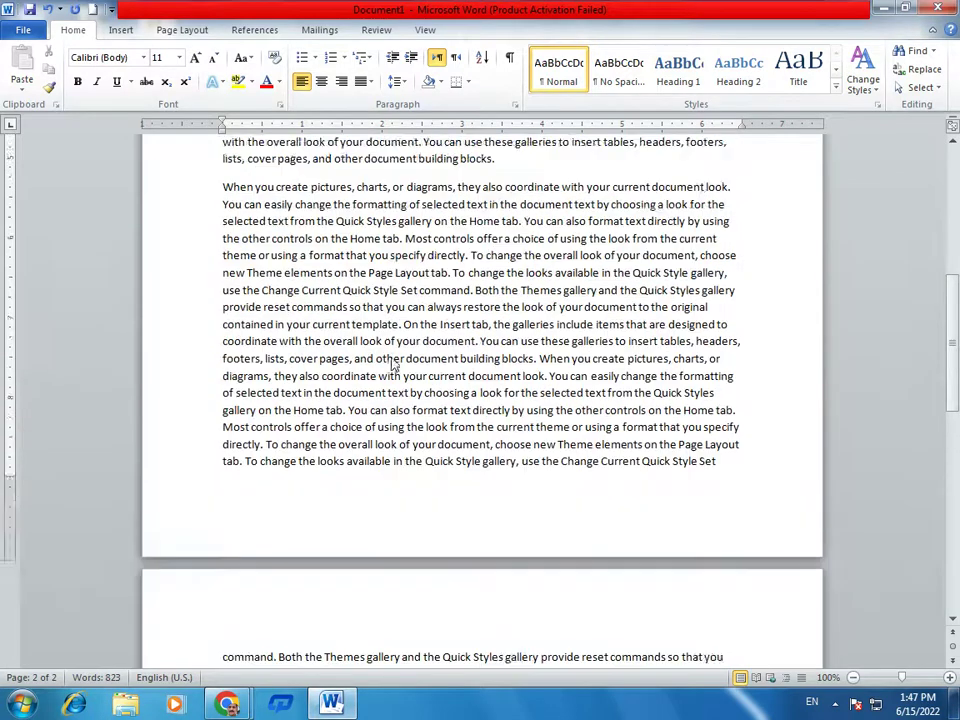
pyautogui.press('Up')
pyautogui.press('Up')
pyautogui.press('Up')
pyautogui.press('Up')
pyautogui.press('Up')
pyautogui.press('Up')
pyautogui.press('Up')
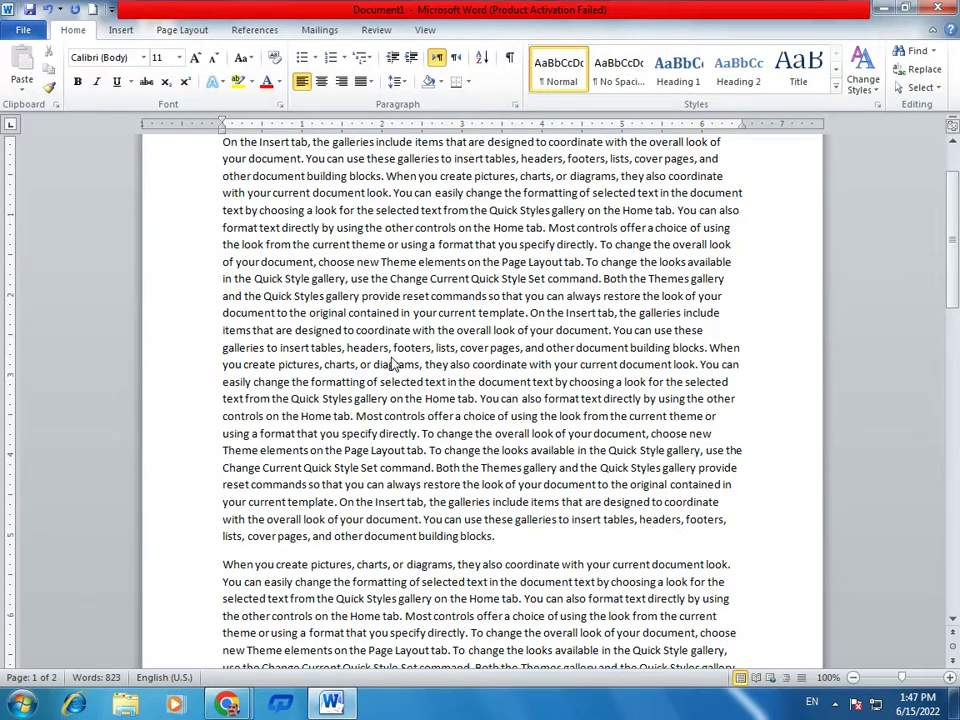
pyautogui.scroll(2, 223, 218)
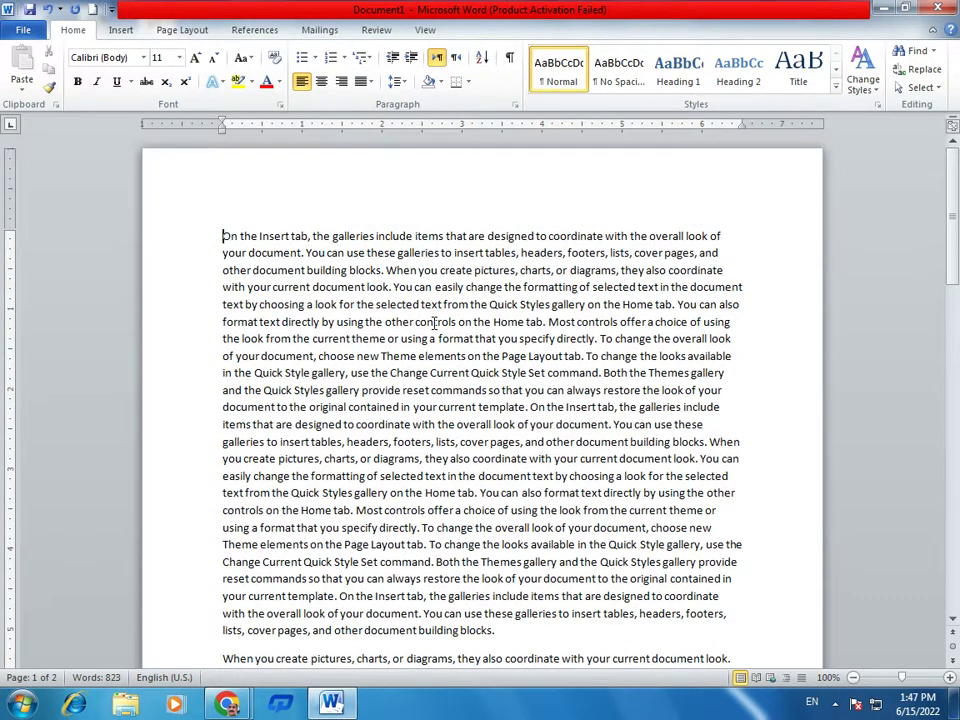
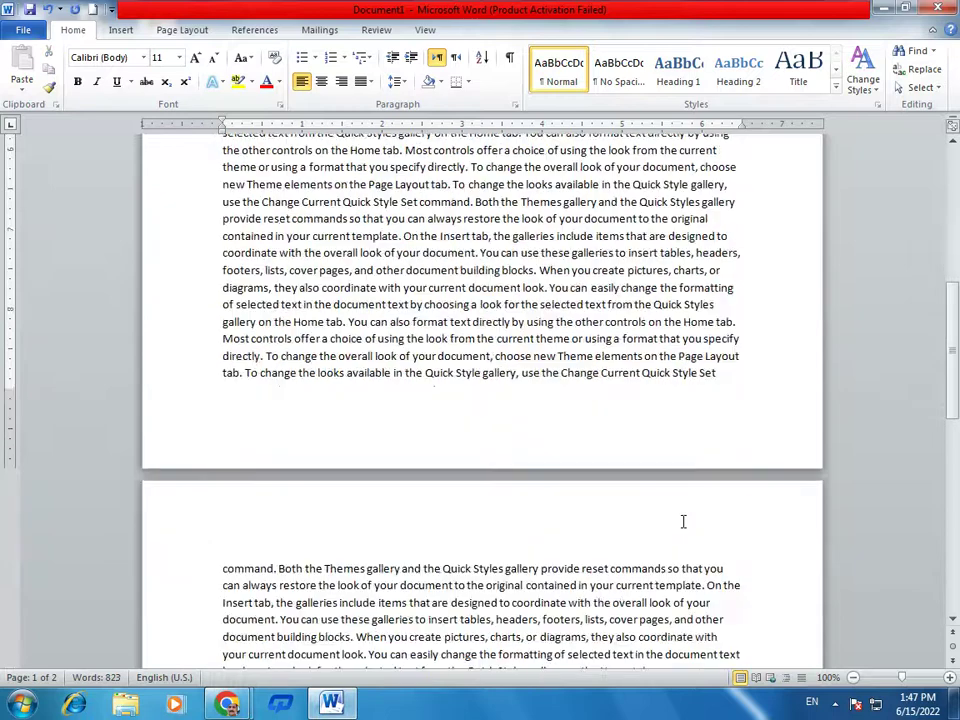
pyautogui.scroll(20, 683, 521)
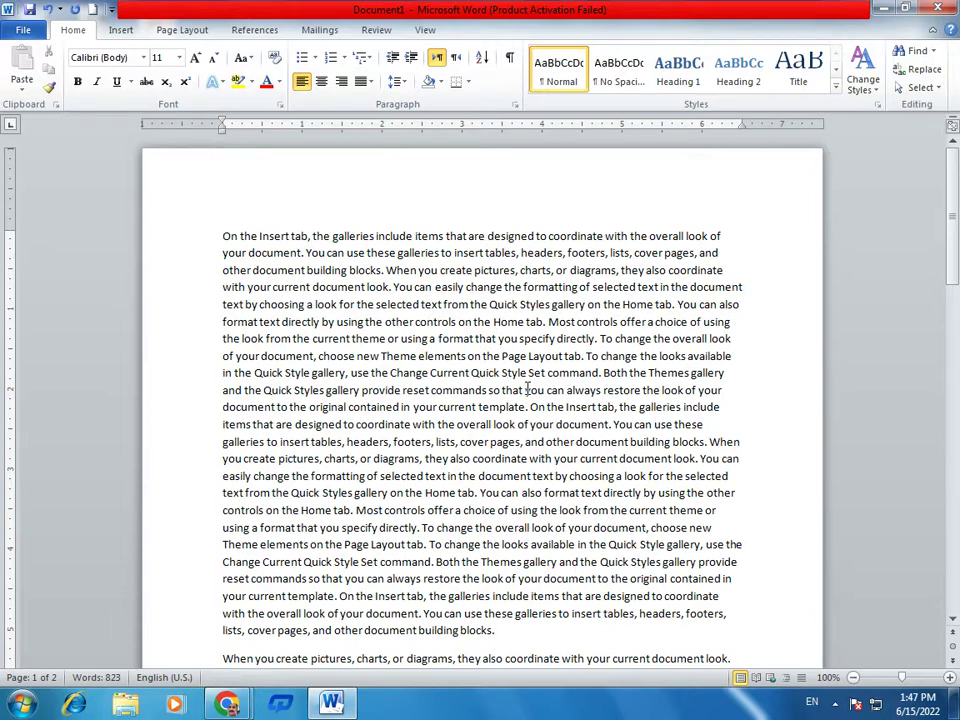
pyautogui.click(31, 10)
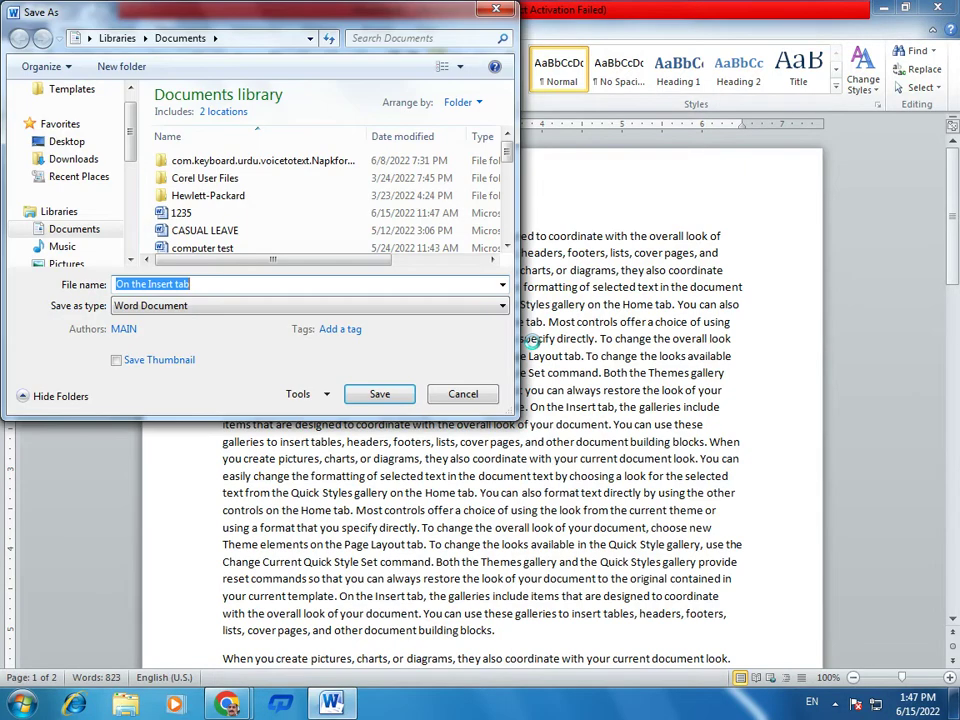
pyautogui.click(463, 394)
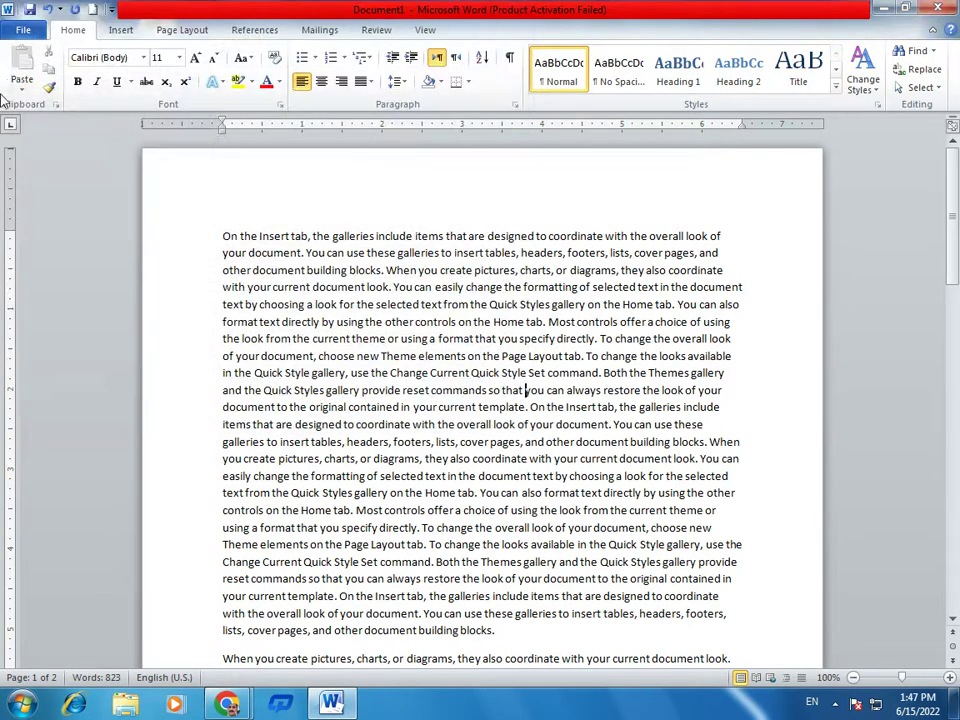
pyautogui.click(25, 31)
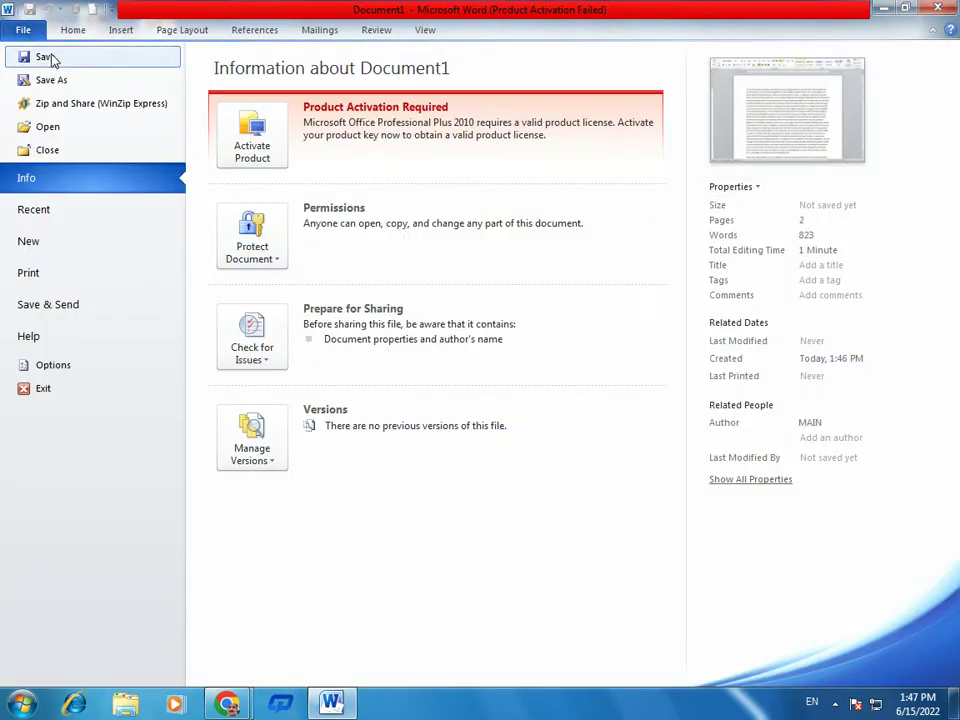
pyautogui.click(46, 57)
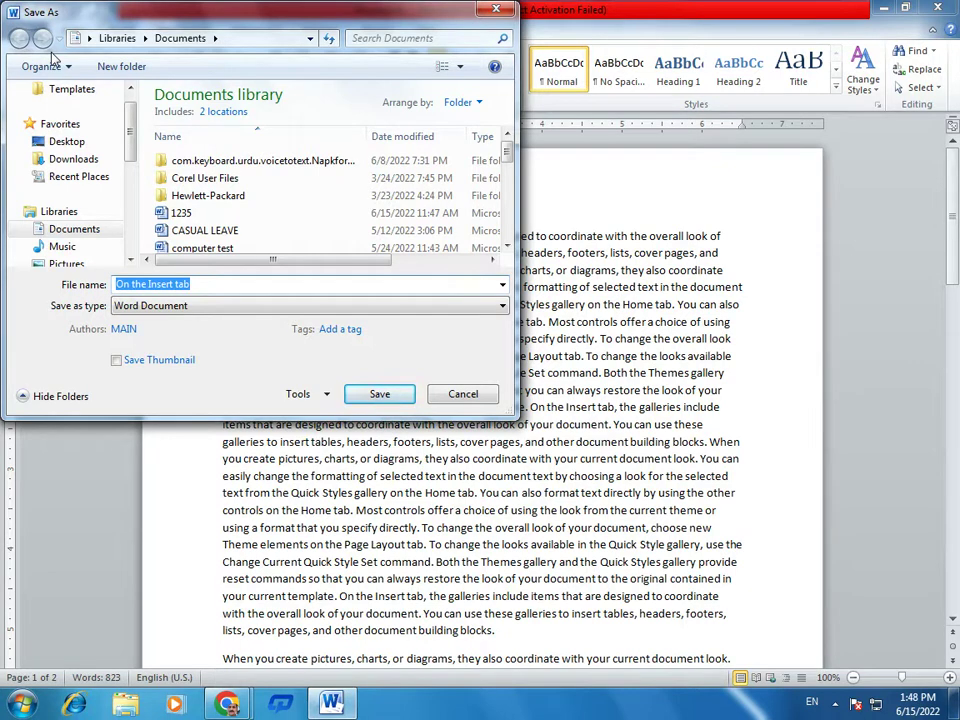
pyautogui.click(462, 394)
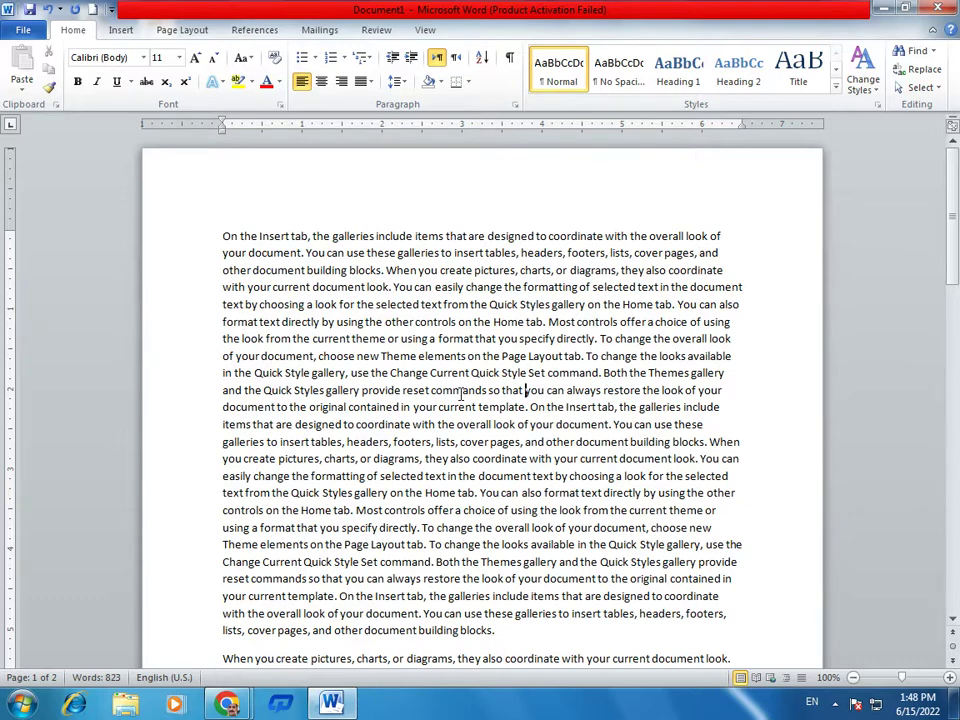
# Step: Save the document to the Desktop as a Word Document with the file name 555
pyautogui.hotkey('ctrl', 's')
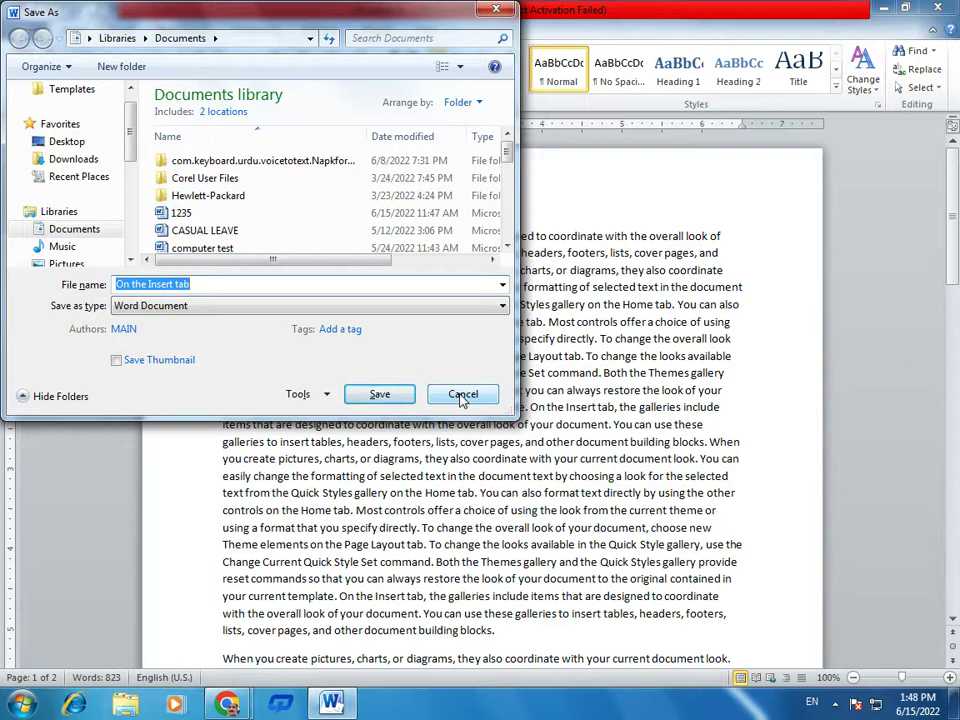
pyautogui.click(210, 285)
pyautogui.moveTo(204, 288); pyautogui.dragTo(43, 284)
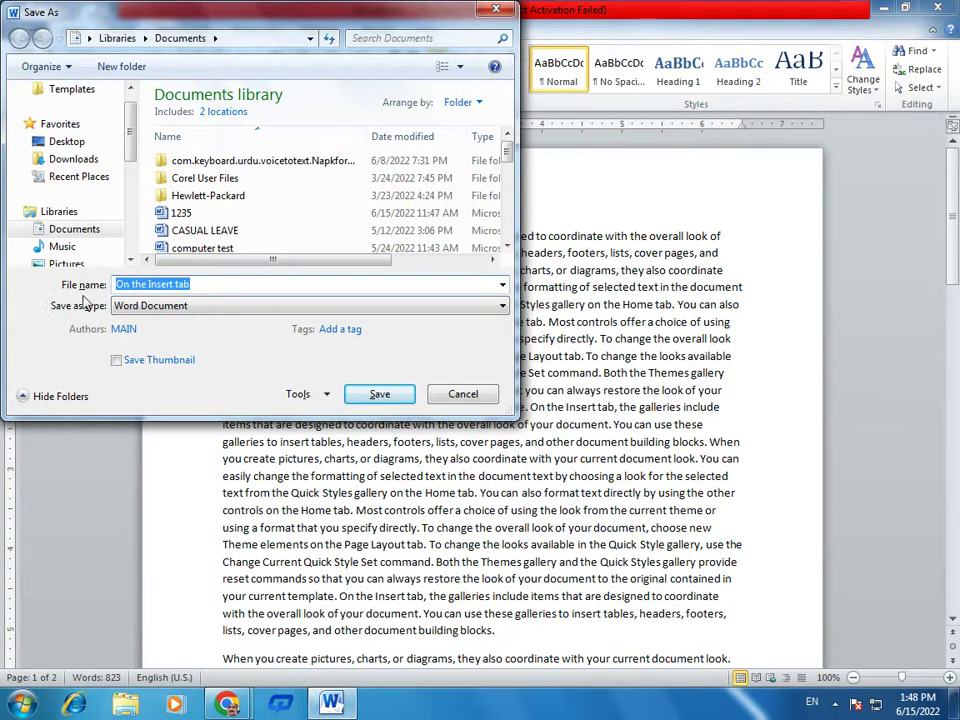
pyautogui.click(223, 284)
pyautogui.moveTo(223, 284); pyautogui.dragTo(33, 284)
pyautogui.write('555')
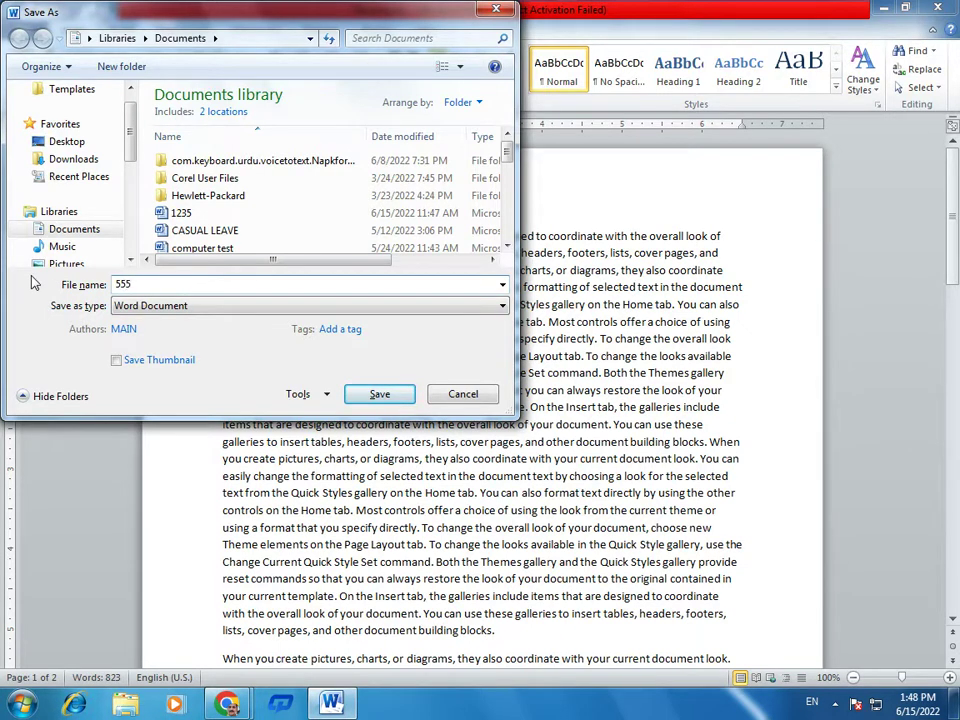
pyautogui.click(62, 143)
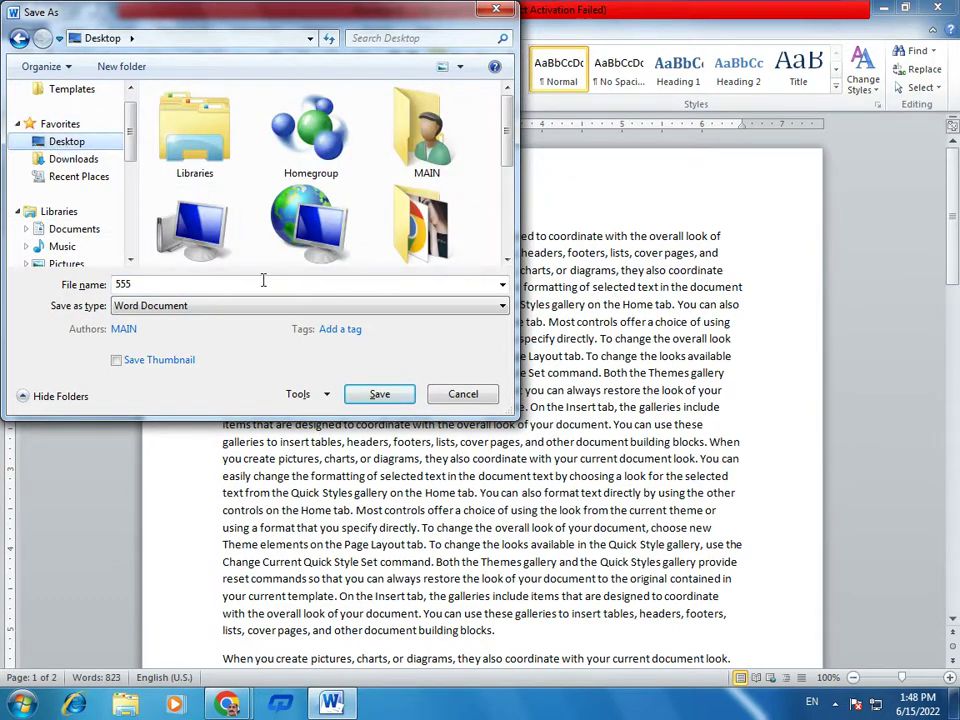
pyautogui.doubleClick(185, 282)
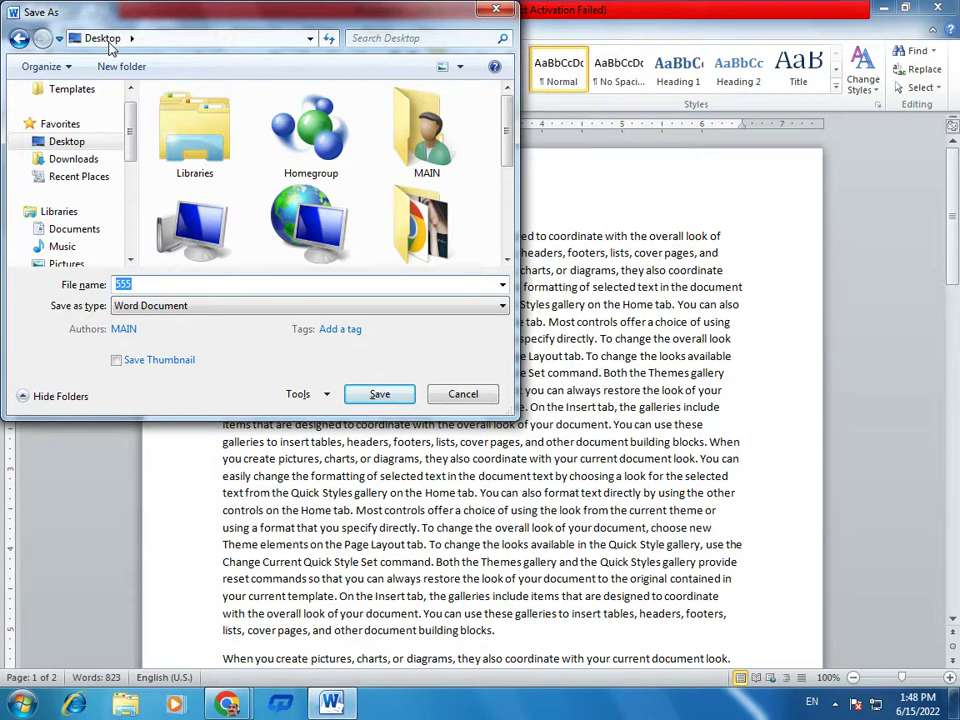
pyautogui.click(163, 283)
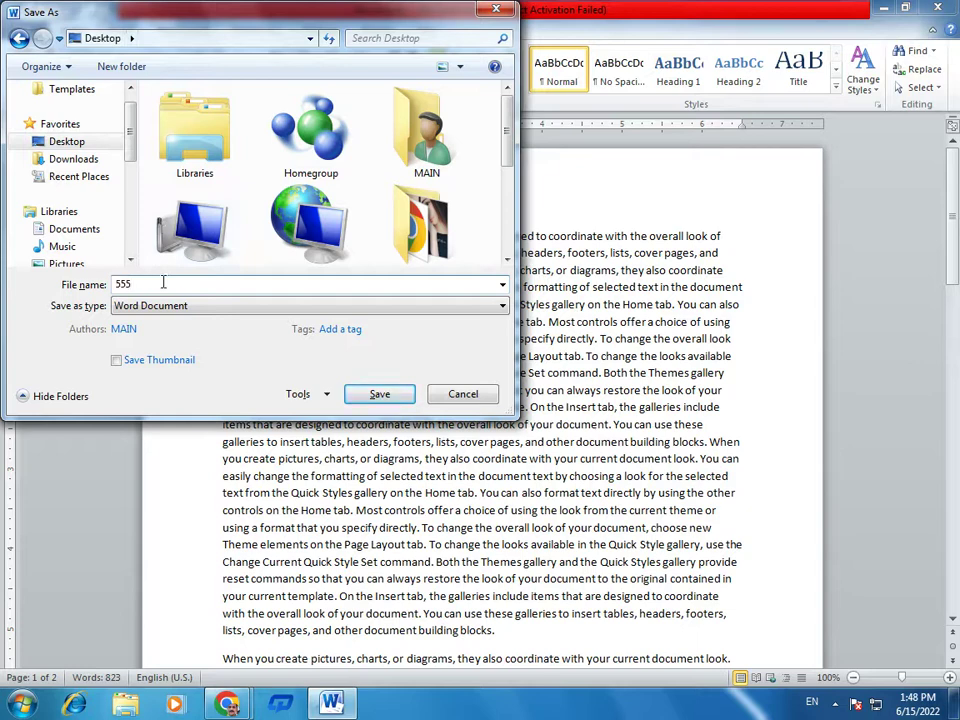
pyautogui.click(378, 394)
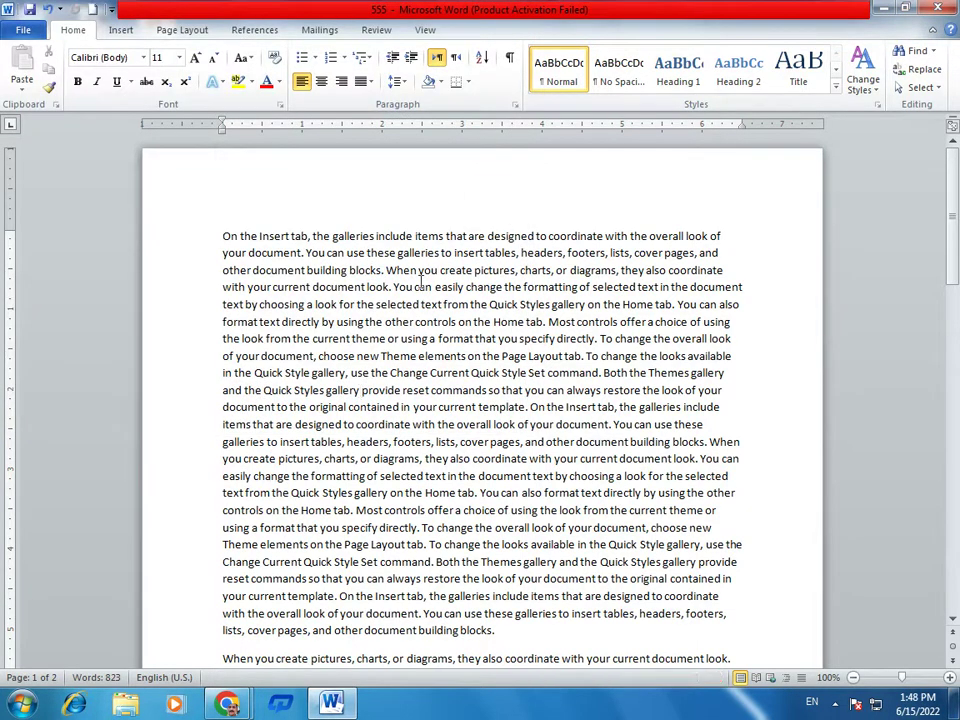
pyautogui.moveTo(375, 21); pyautogui.dragTo(388, 2)
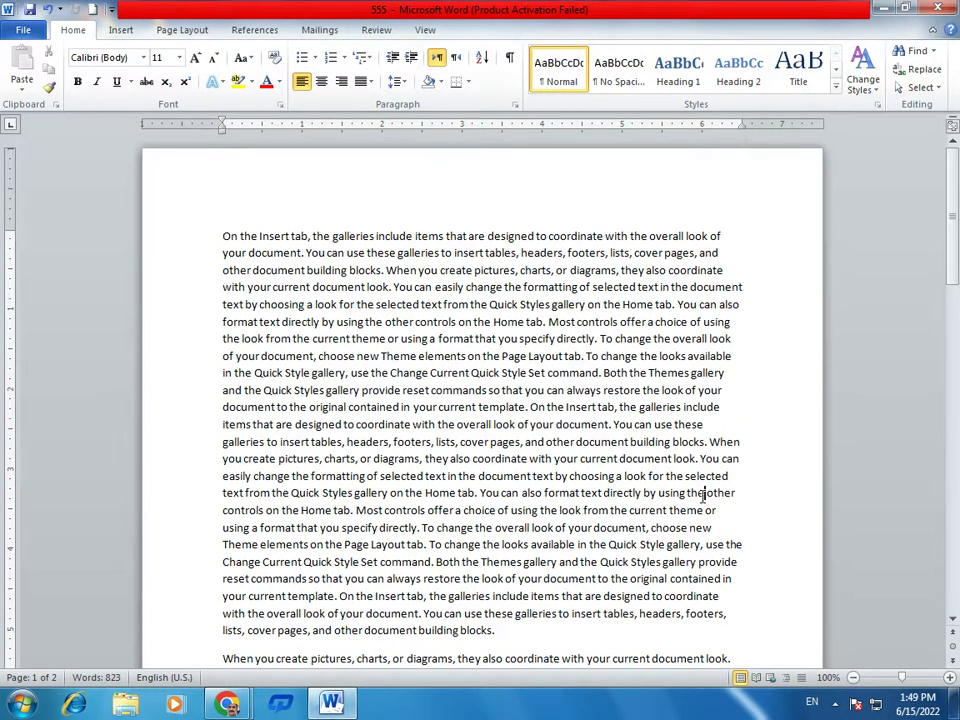
# Step: Close the document 555 while keeping Word running, and reopen it from the Desktop folder
pyautogui.click(17, 33)
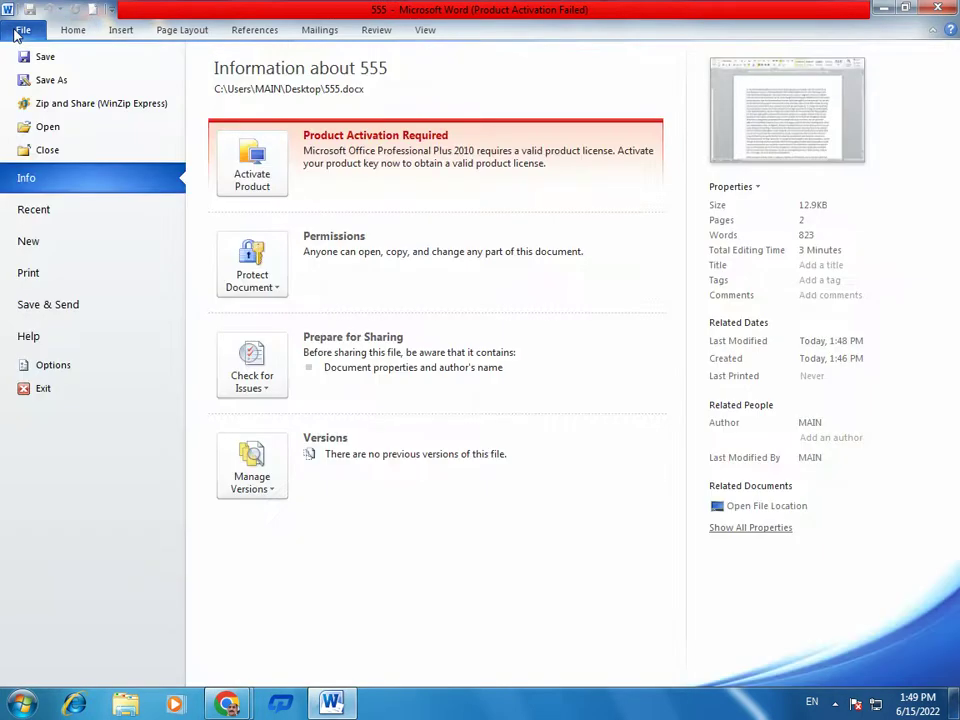
pyautogui.click(58, 152)
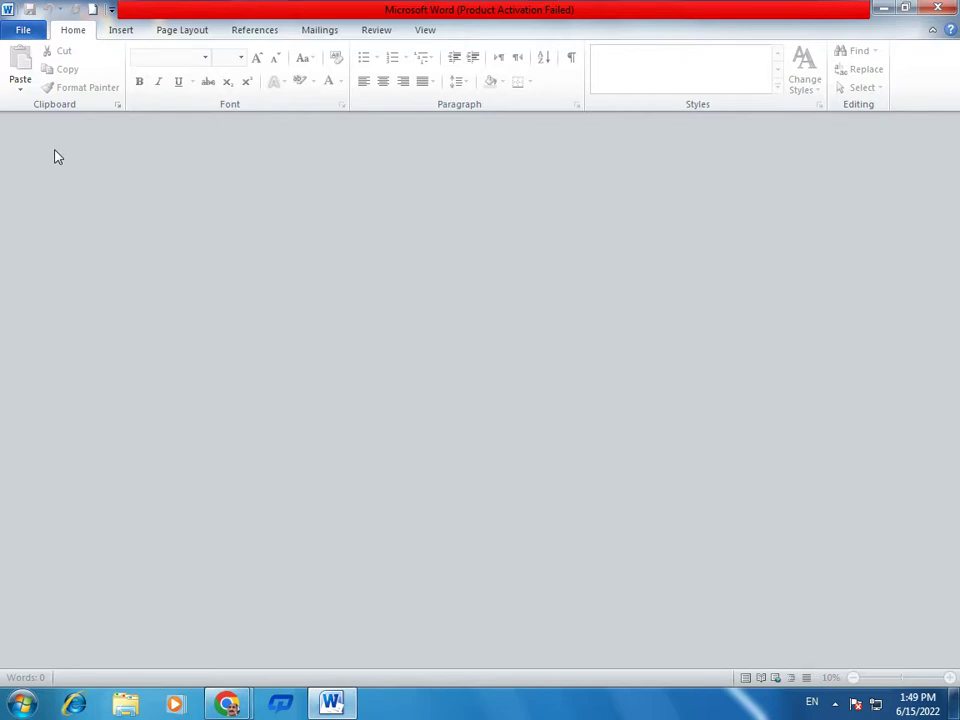
pyautogui.click(21, 32)
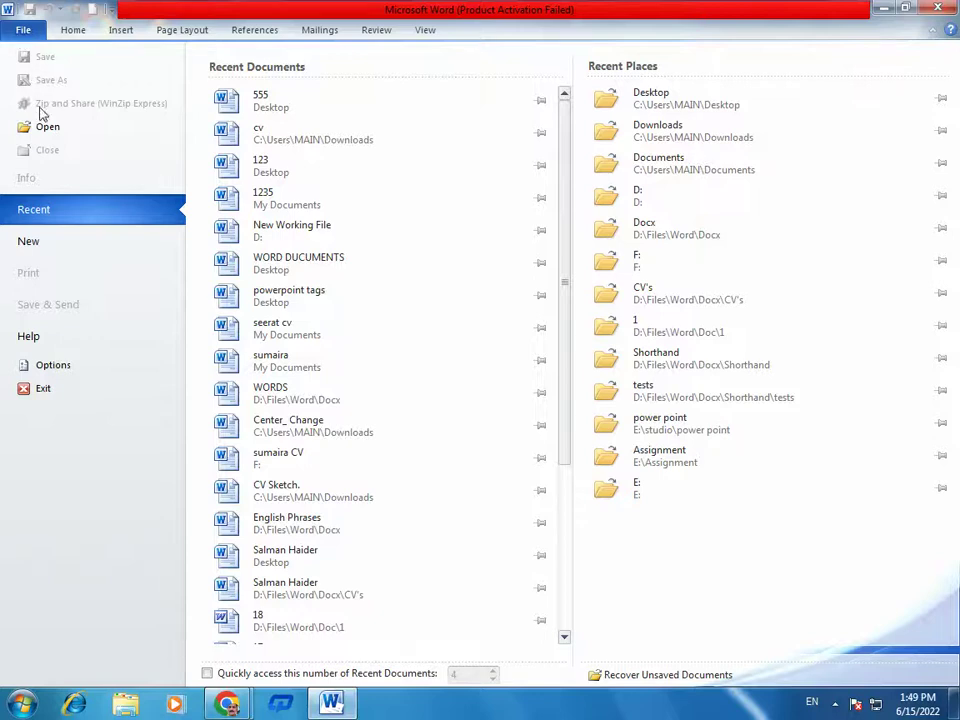
pyautogui.click(45, 138)
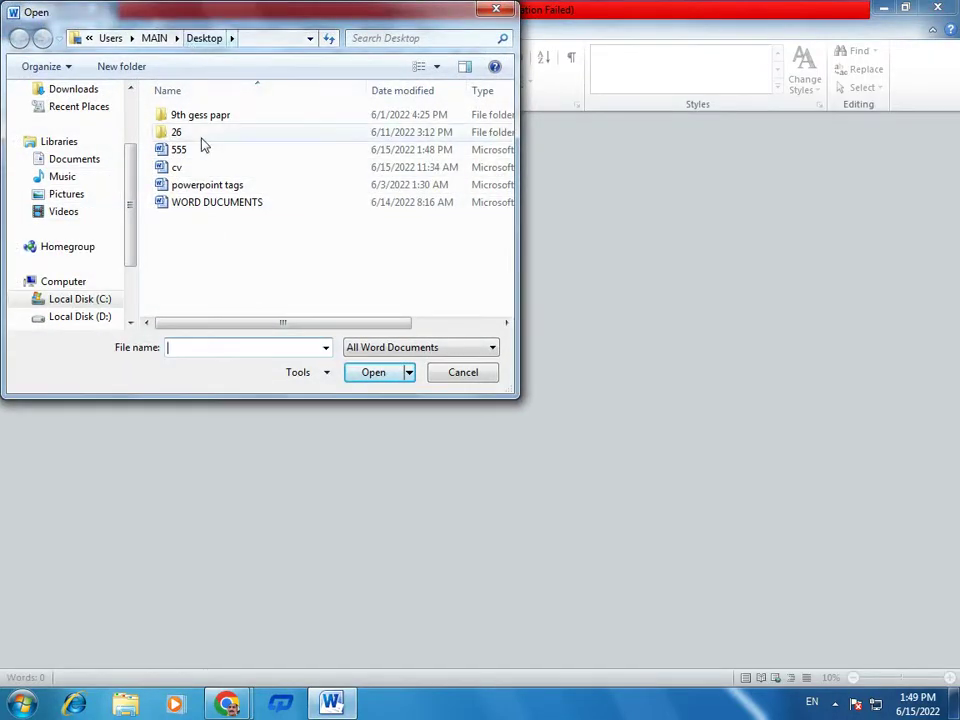
pyautogui.click(199, 38)
pyautogui.click(177, 152)
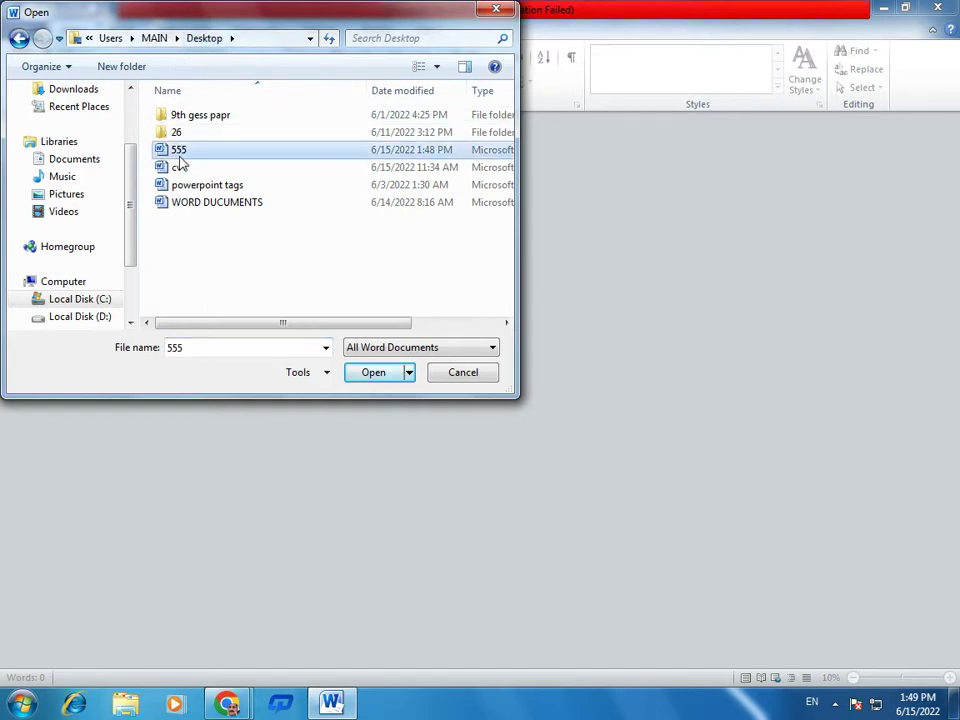
pyautogui.click(378, 377)
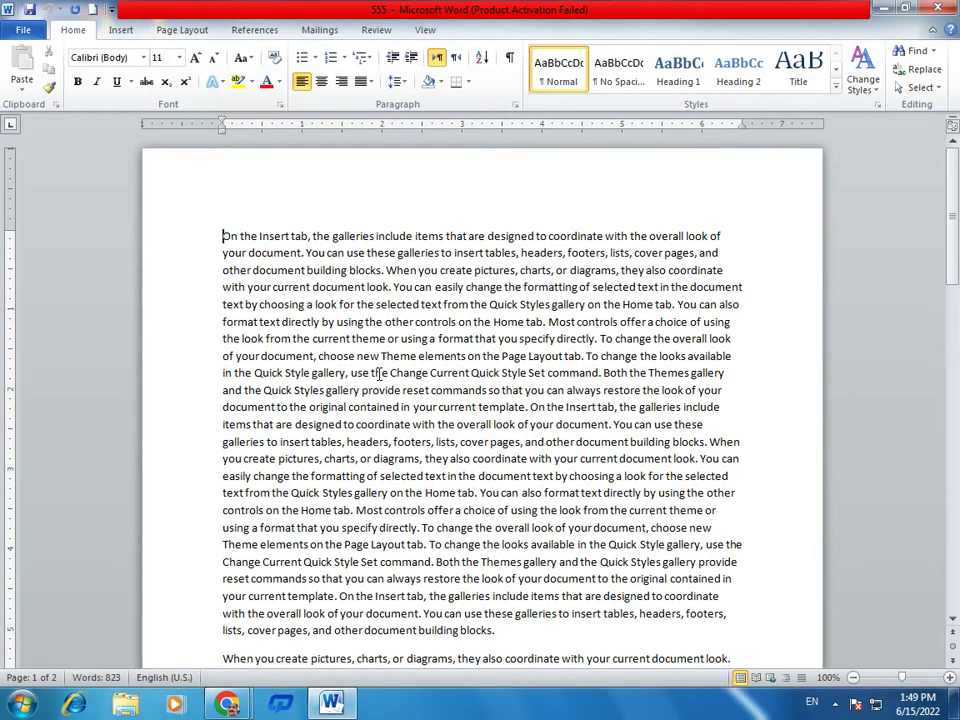
# Step: Close the reopened document 555 without exiting Word
pyautogui.click(414, 287)
pyautogui.click(23, 29)
pyautogui.press('Escape')
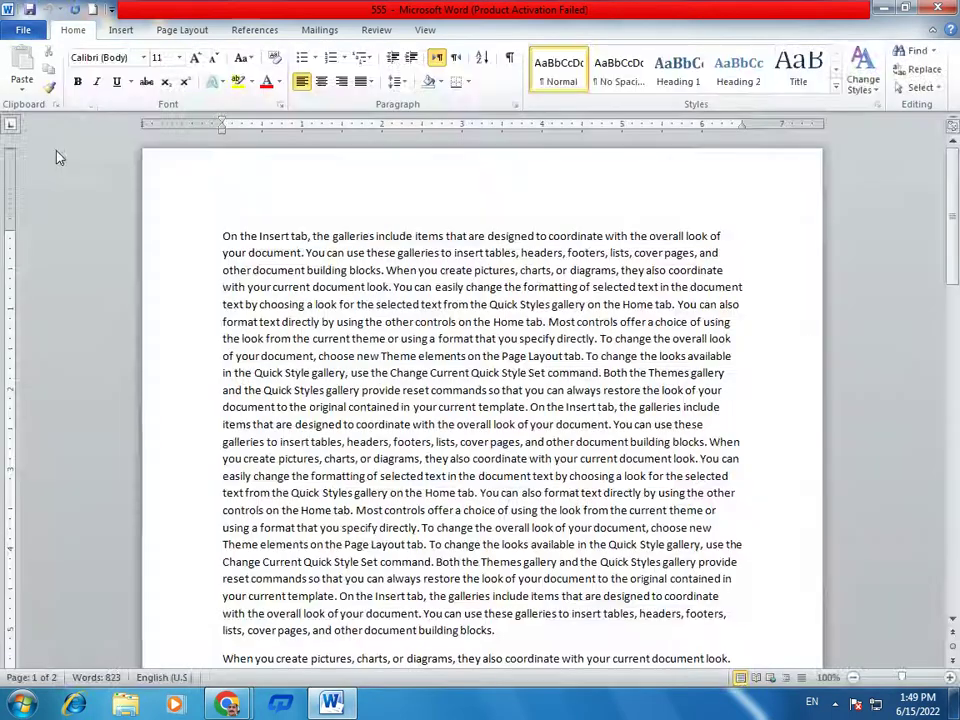
pyautogui.click(23, 29)
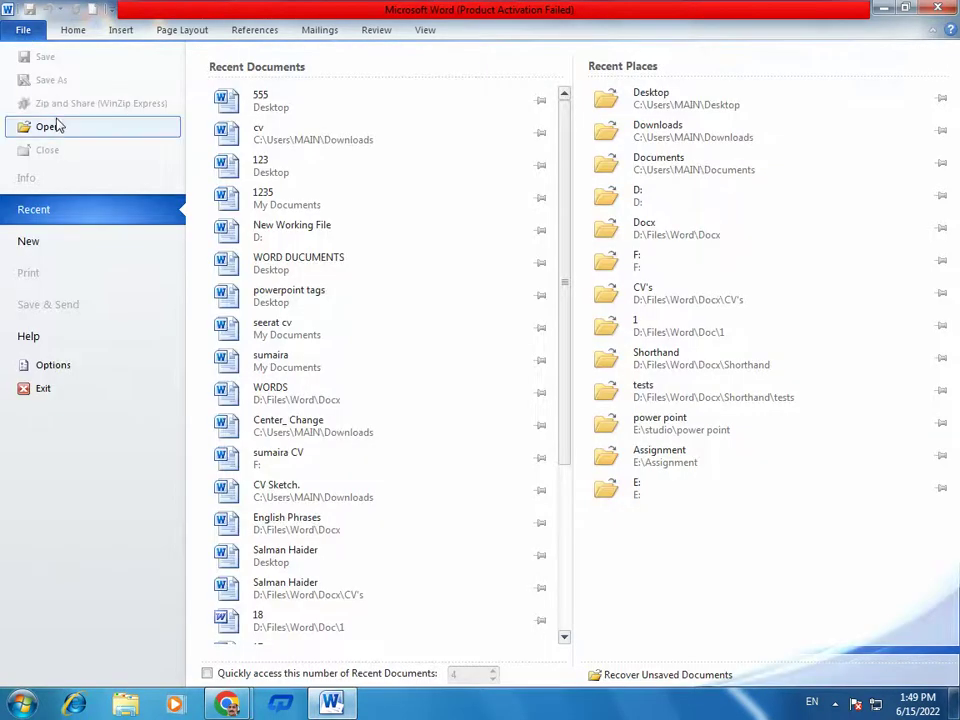
pyautogui.click(50, 126)
pyautogui.click(180, 150)
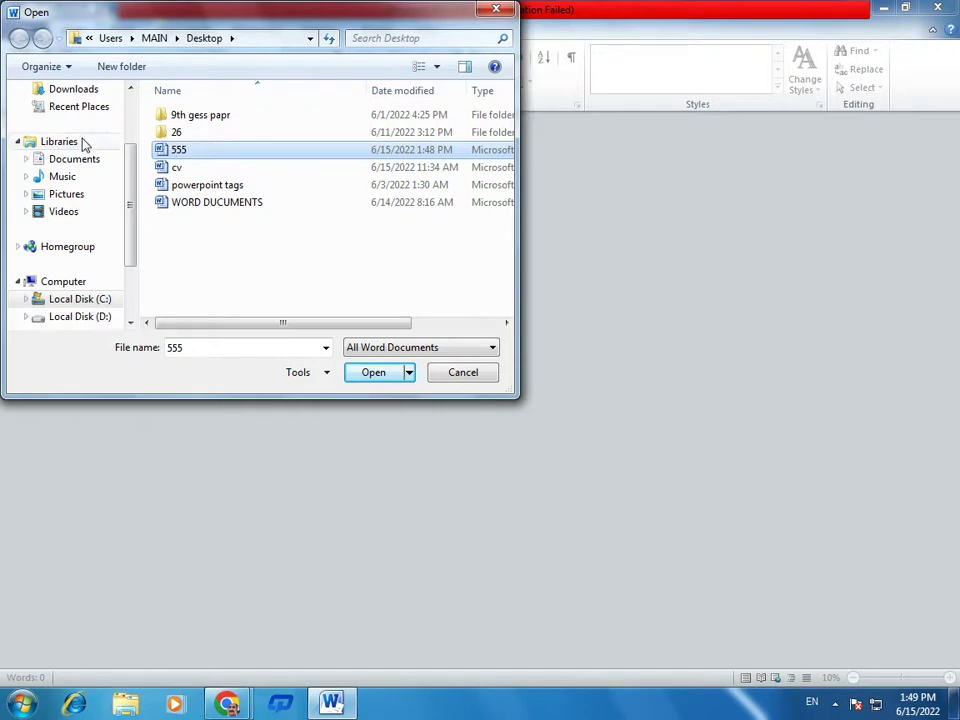
pyautogui.click(490, 375)
# Step: Open the saved document 555 from the Desktop folder once more
pyautogui.click(19, 33)
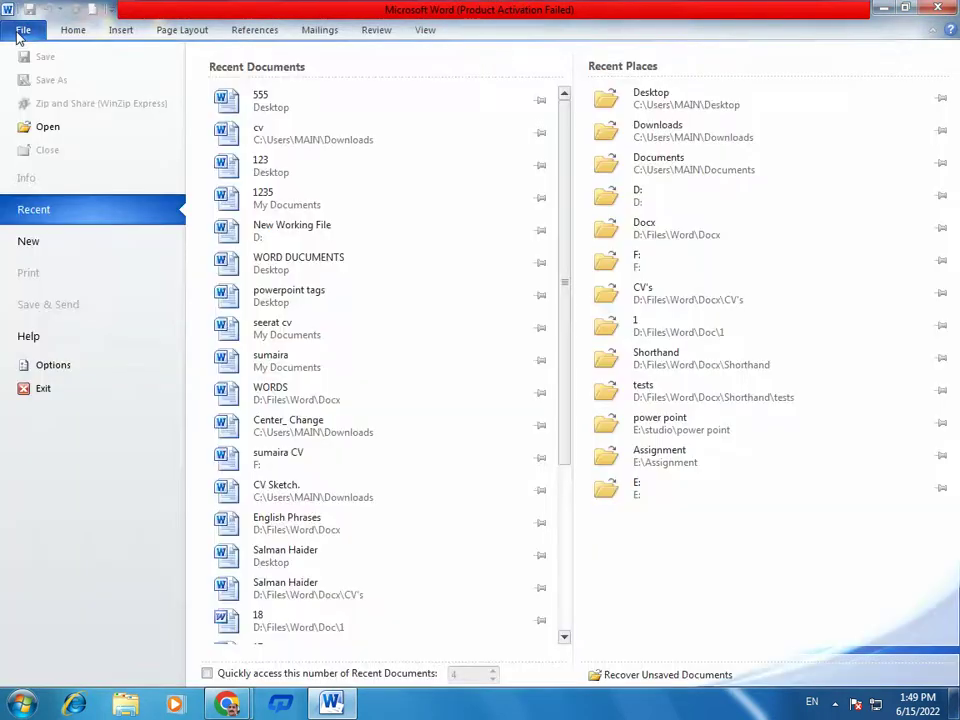
pyautogui.click(33, 125)
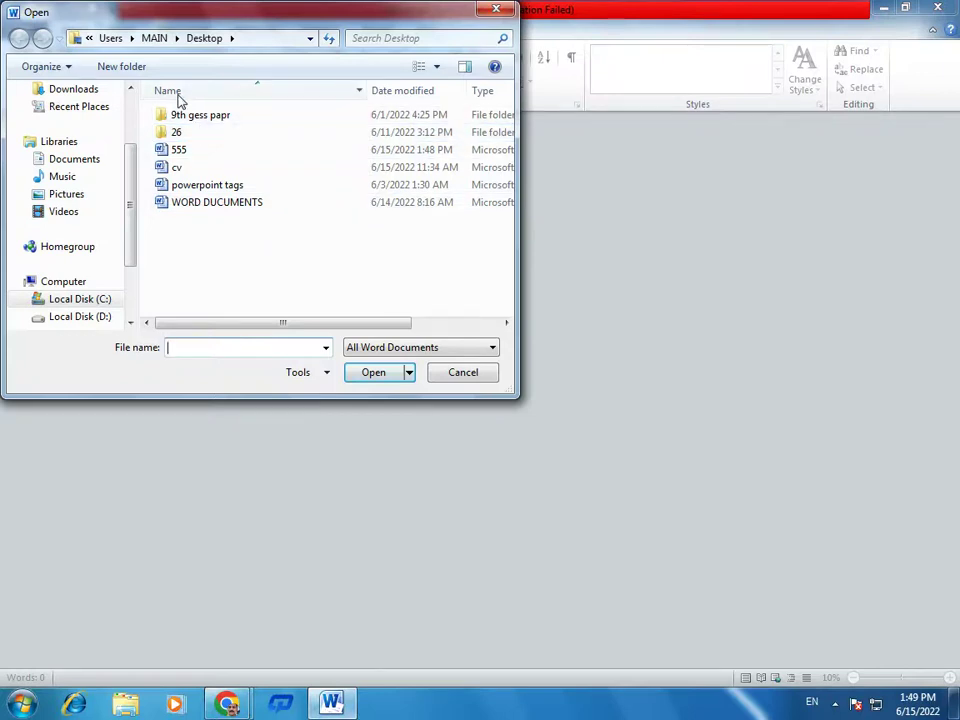
pyautogui.click(186, 152)
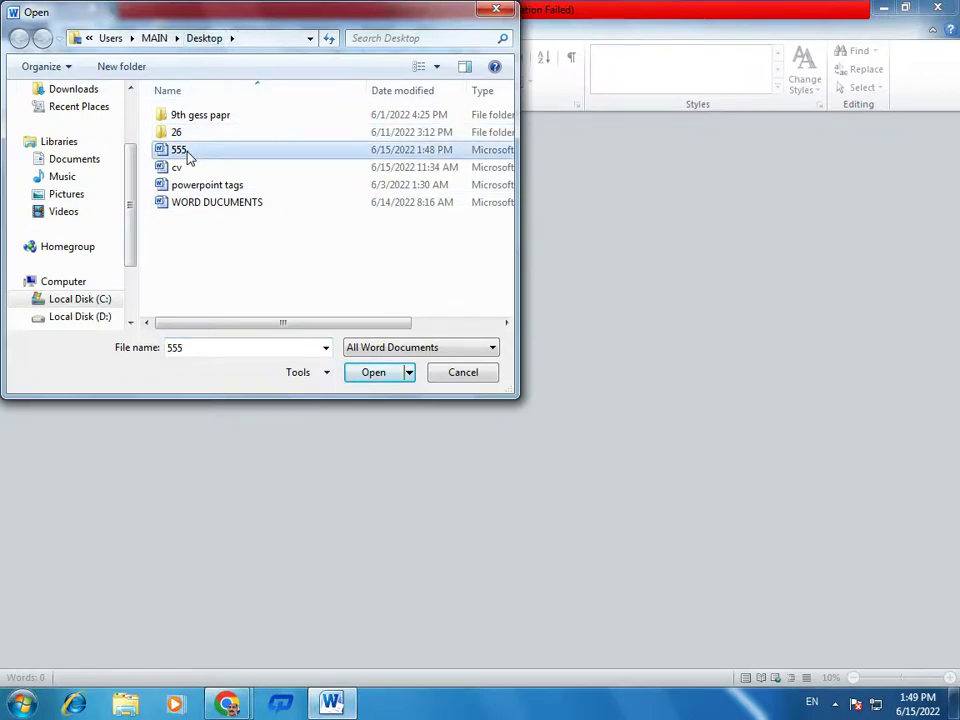
pyautogui.click(370, 374)
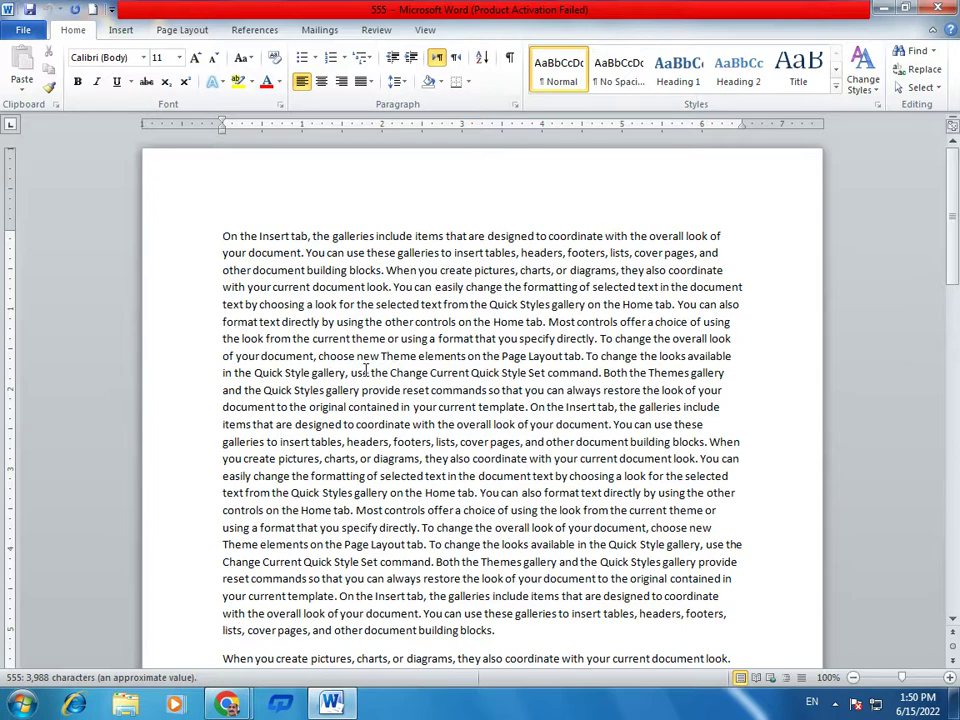
# Step: Close document 555 while keeping the program running, and reopen it from the Desktop folder
pyautogui.click(21, 32)
pyautogui.click(50, 148)
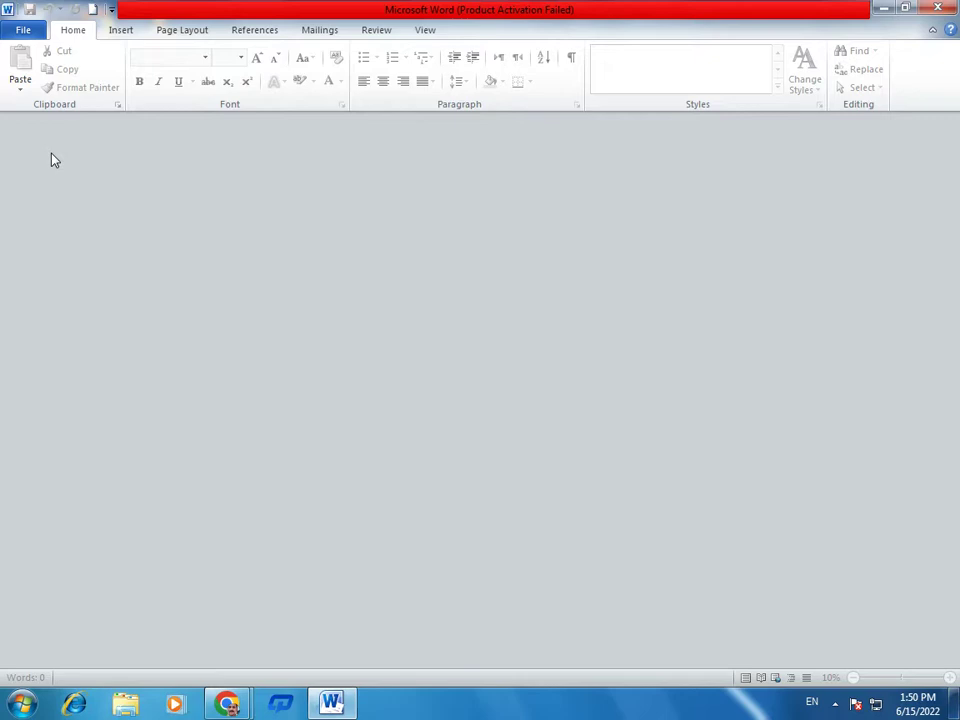
pyautogui.hotkey('ctrl', 'o')
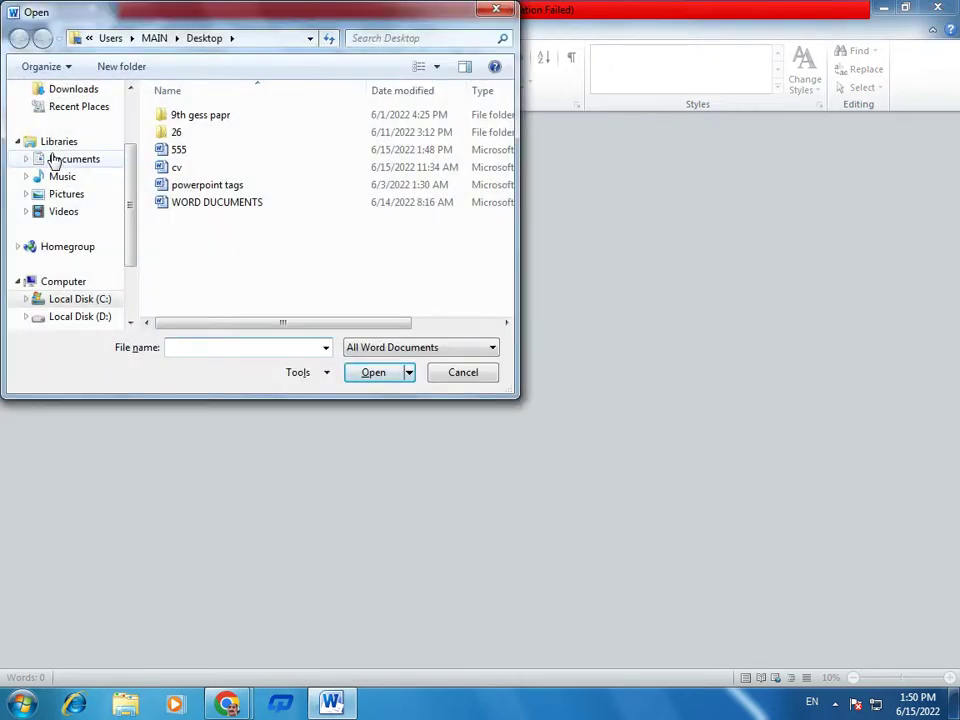
pyautogui.click(182, 149)
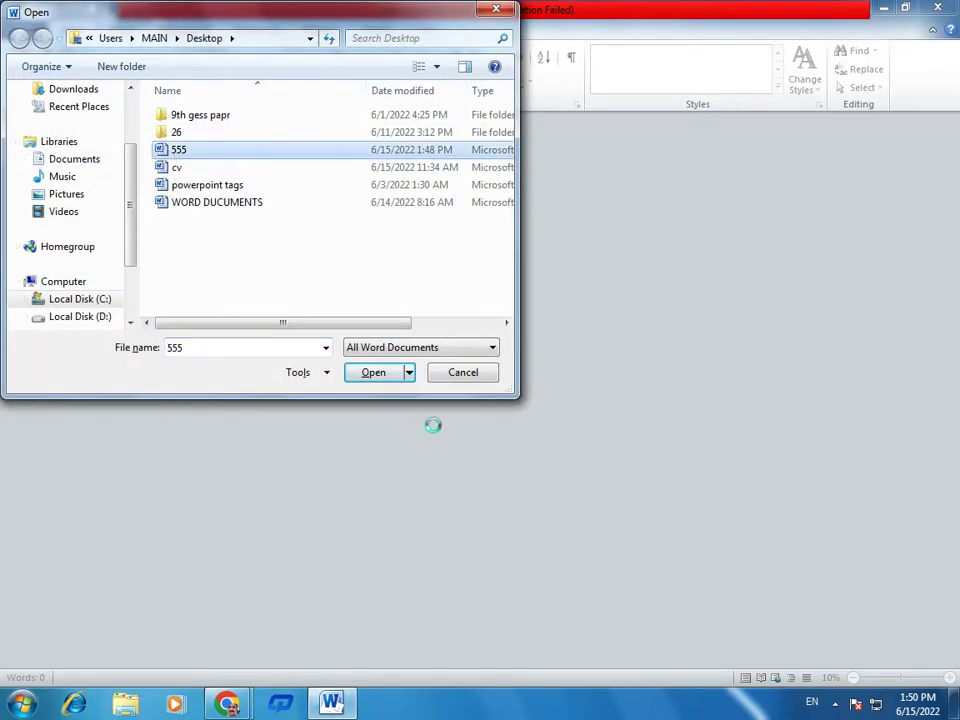
pyautogui.click(365, 379)
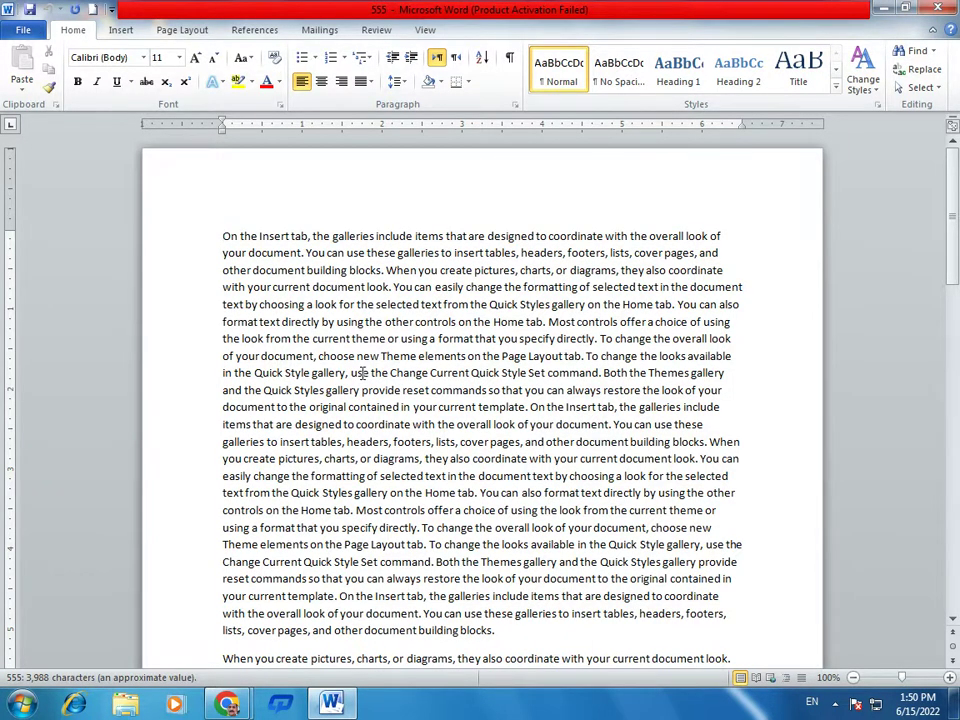
# Step: Close document 555 again and reopen it from the list of recent documents
pyautogui.click(23, 30)
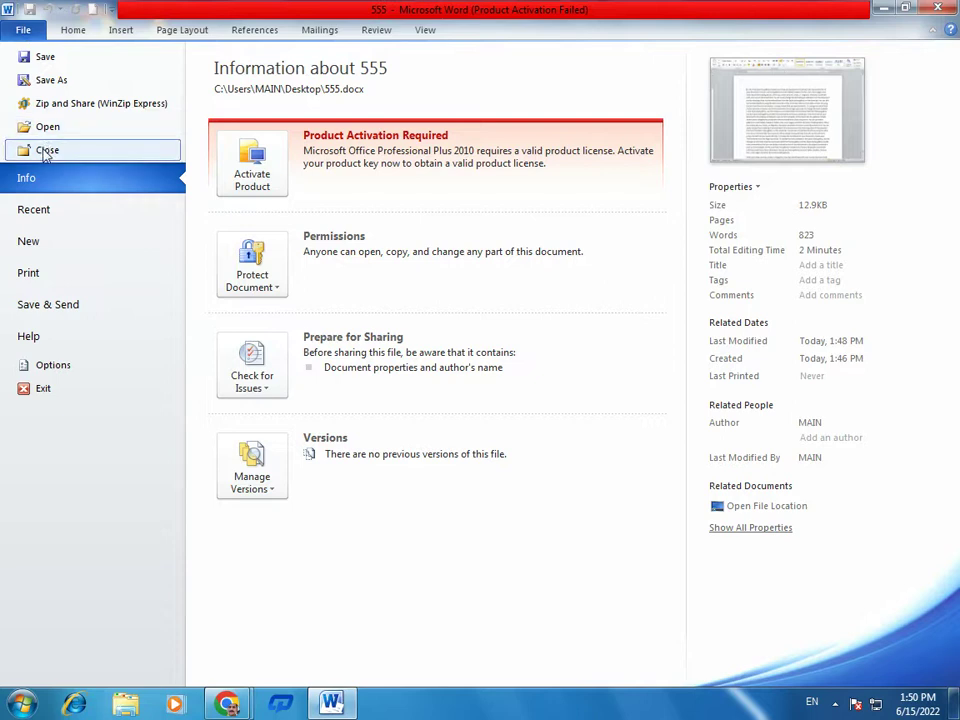
pyautogui.click(45, 151)
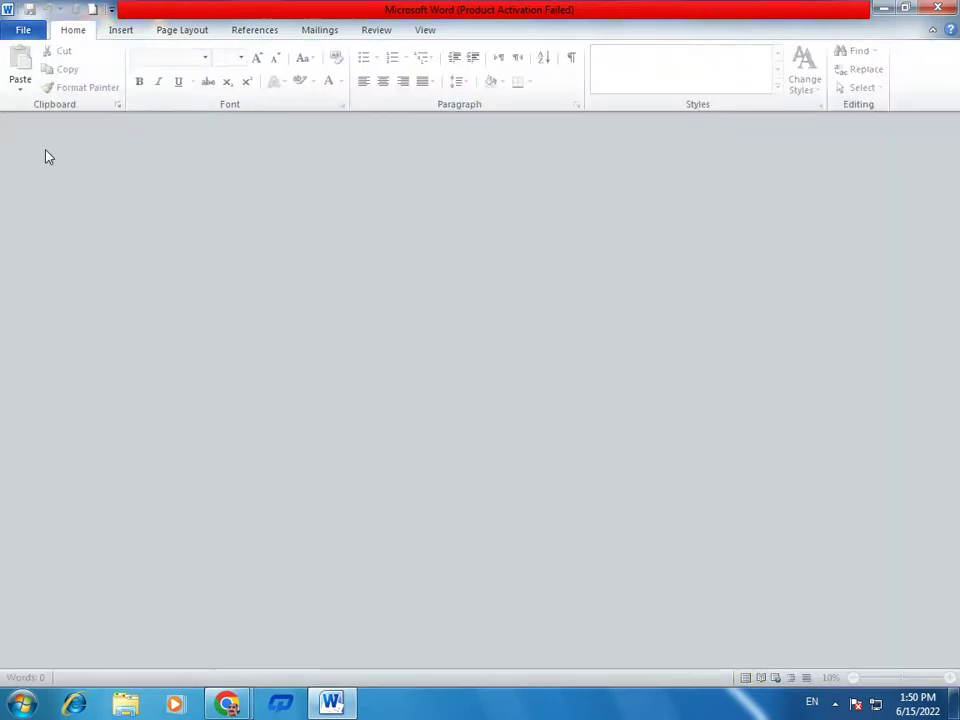
pyautogui.click(25, 32)
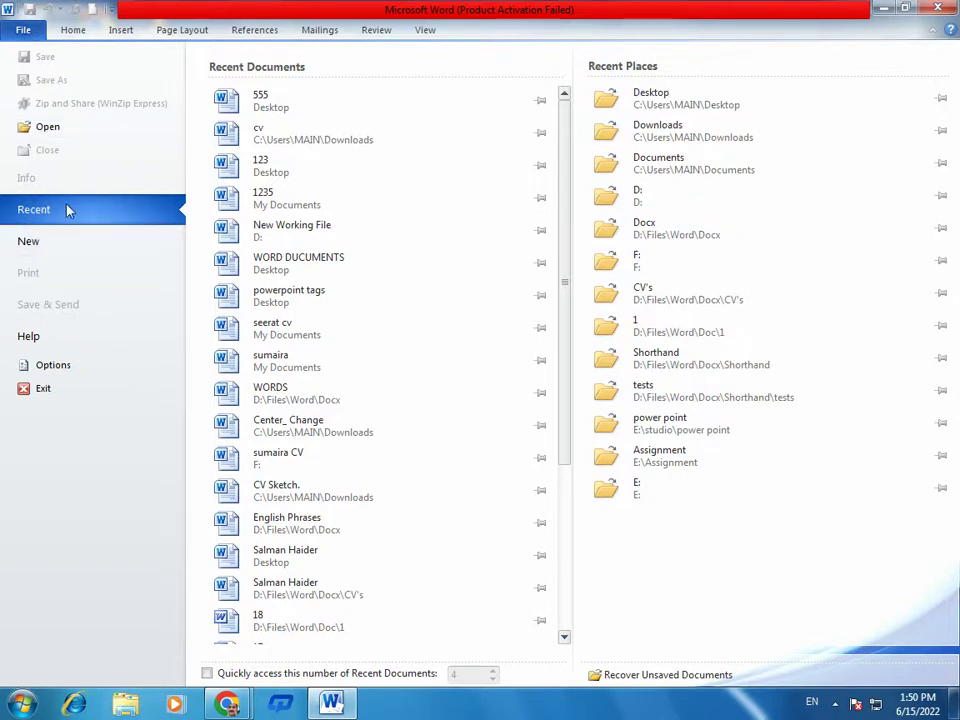
pyautogui.click(312, 98)
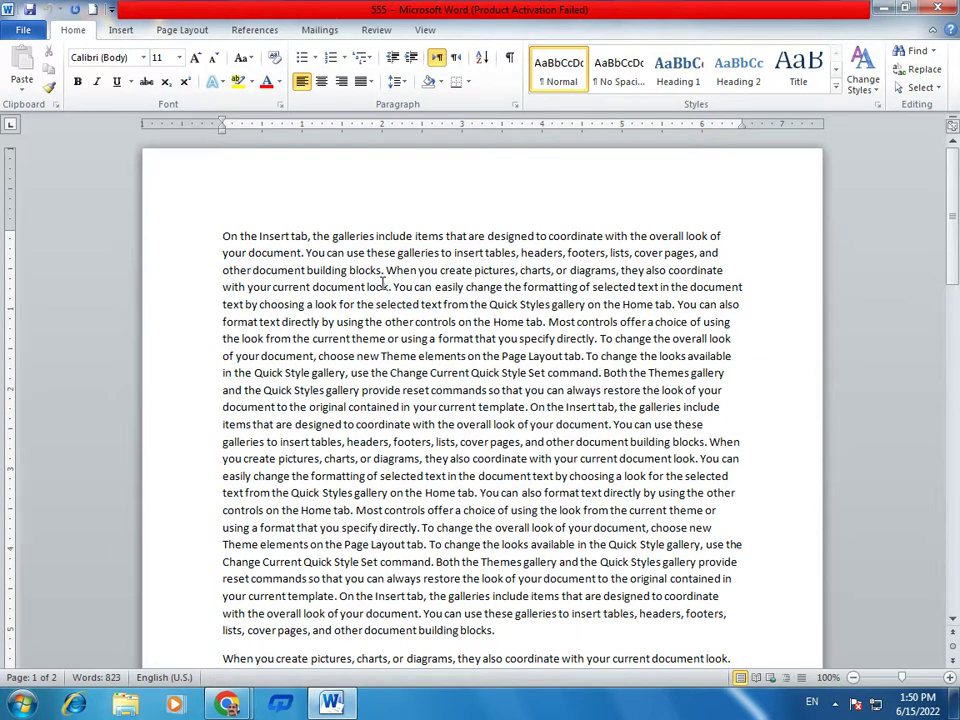
pyautogui.click(23, 30)
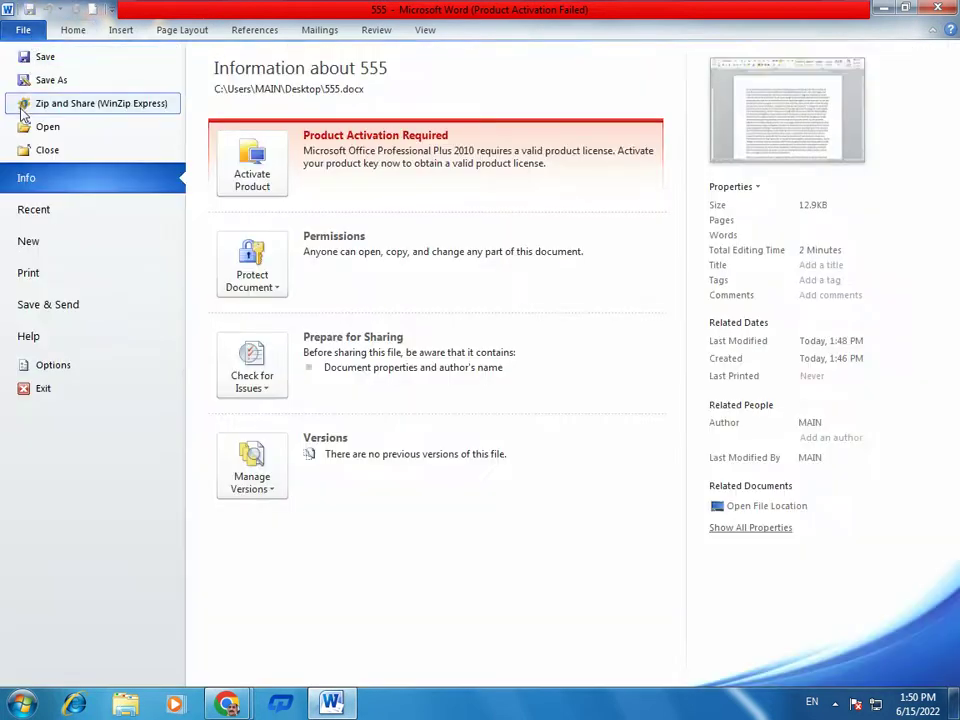
pyautogui.click(55, 128)
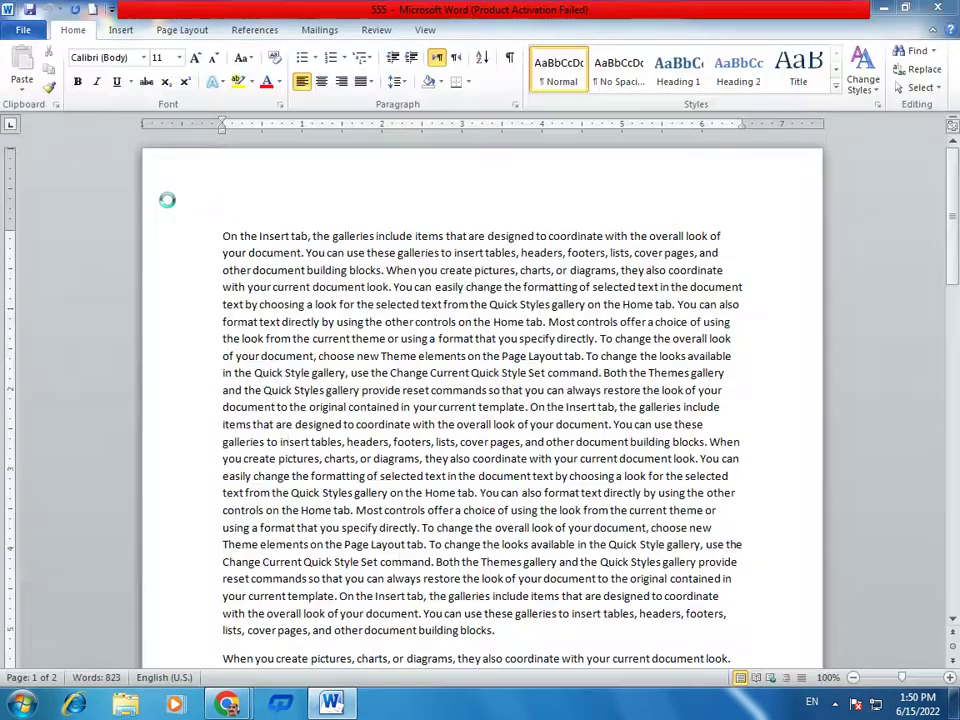
pyautogui.click(479, 372)
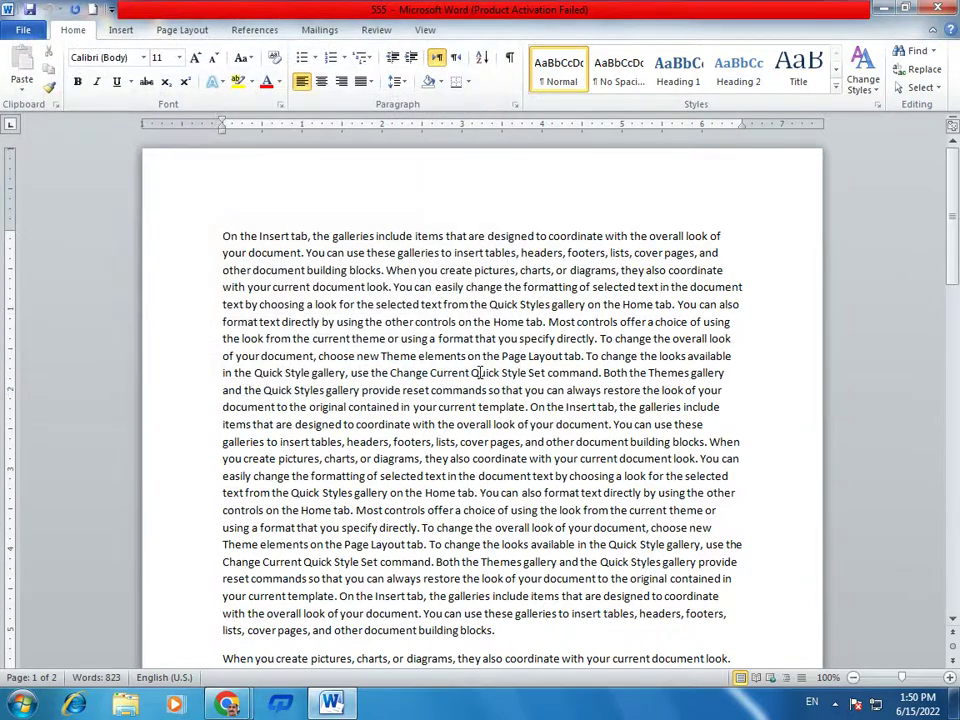
pyautogui.hotkey('ctrl', 'o')
pyautogui.click(463, 371)
# Step: Return to document 555 by choosing it from the recent documents list
pyautogui.click(22, 29)
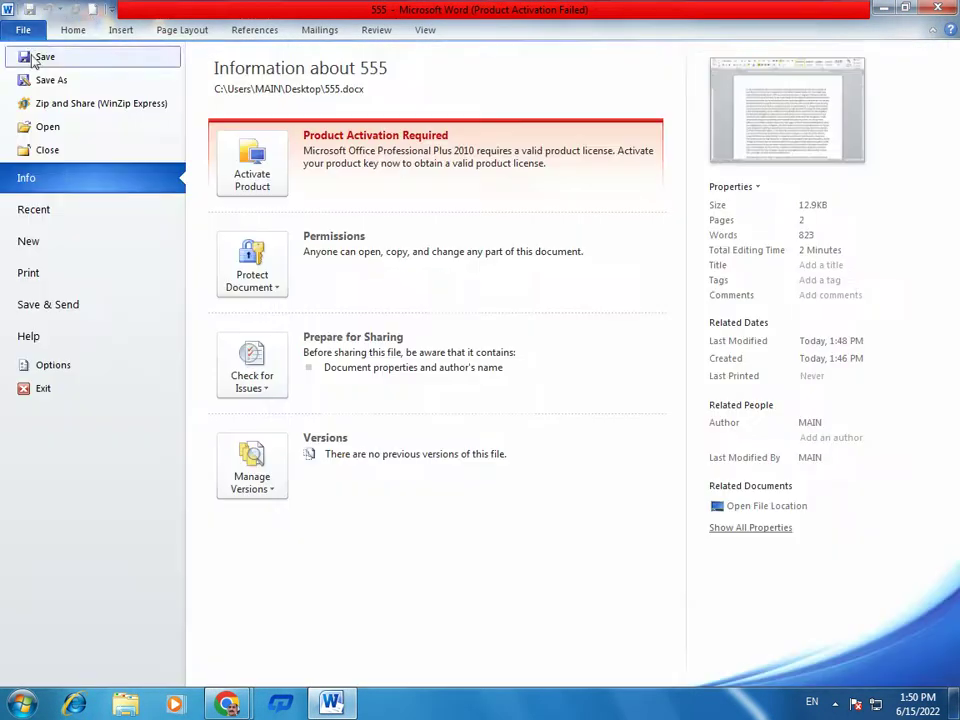
pyautogui.click(73, 222)
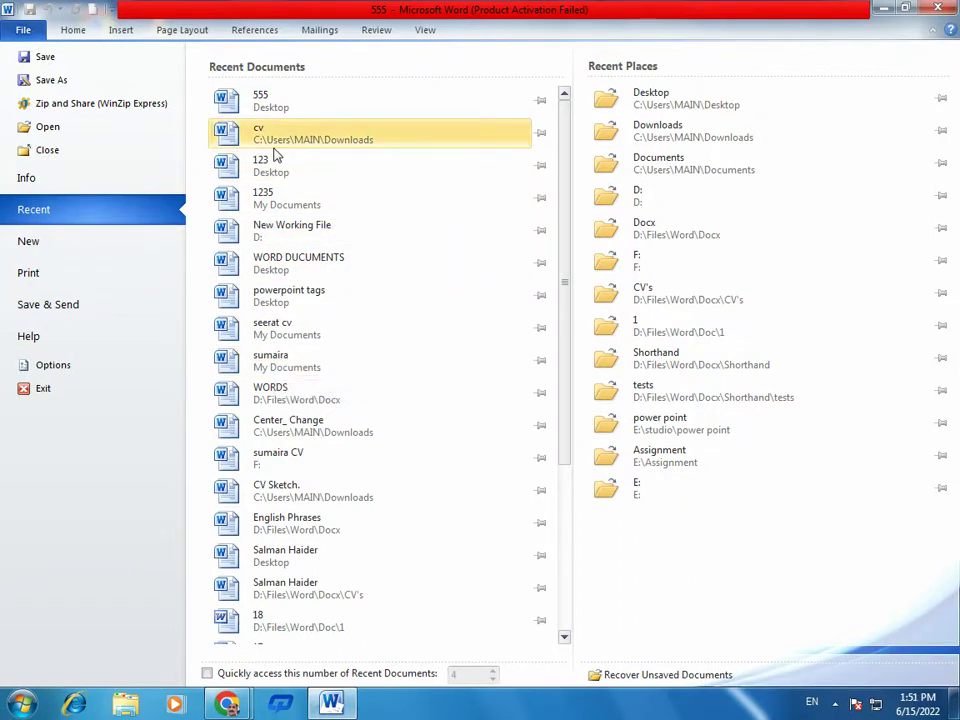
pyautogui.click(306, 105)
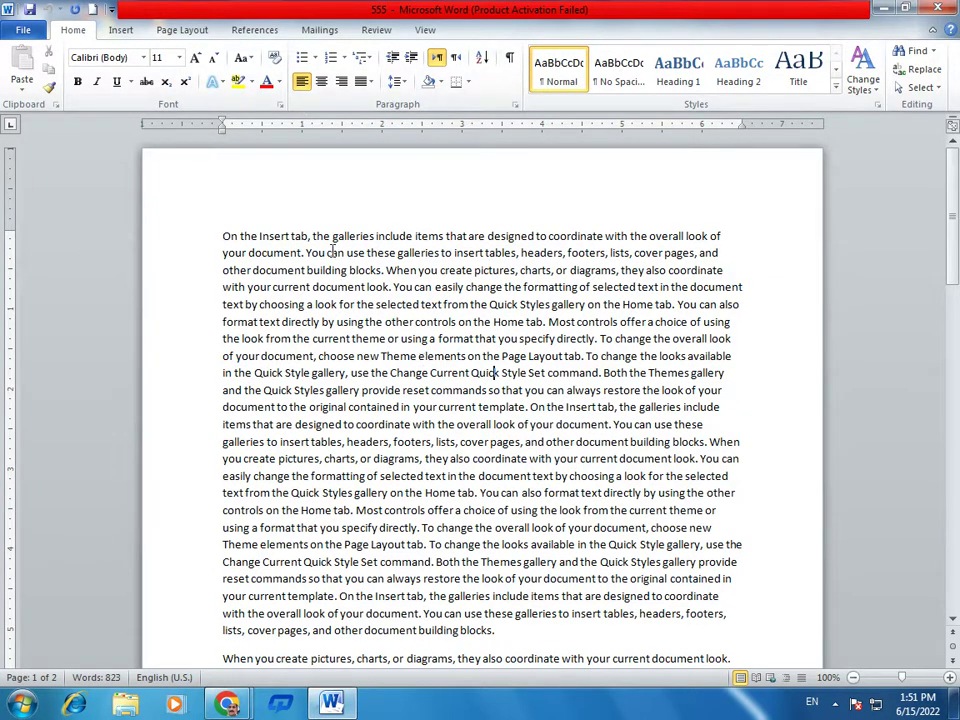
pyautogui.click(24, 31)
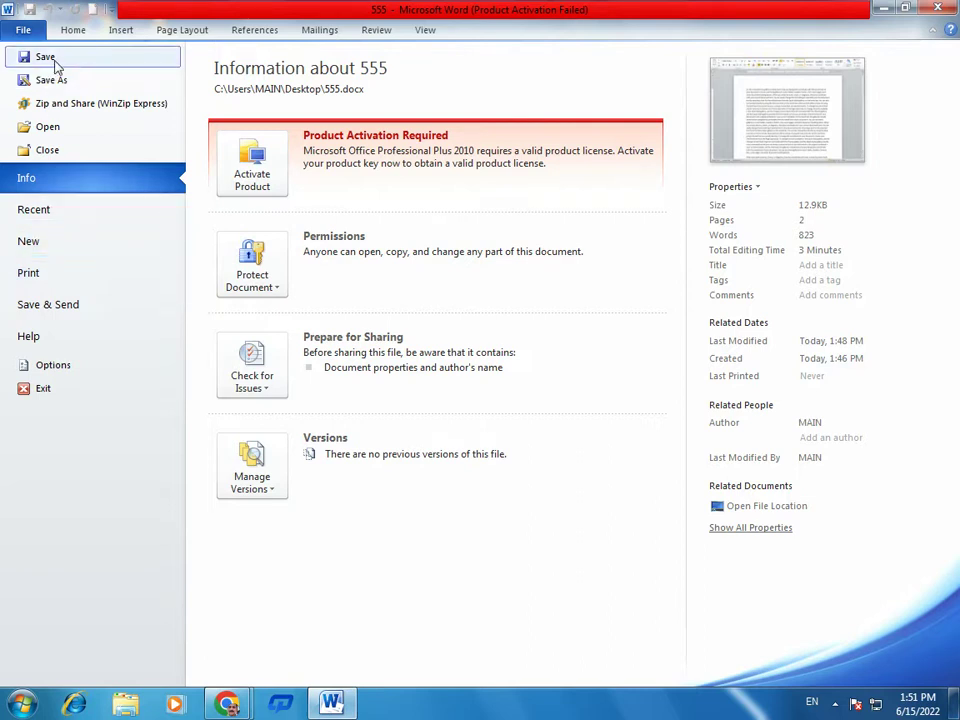
pyautogui.click(70, 30)
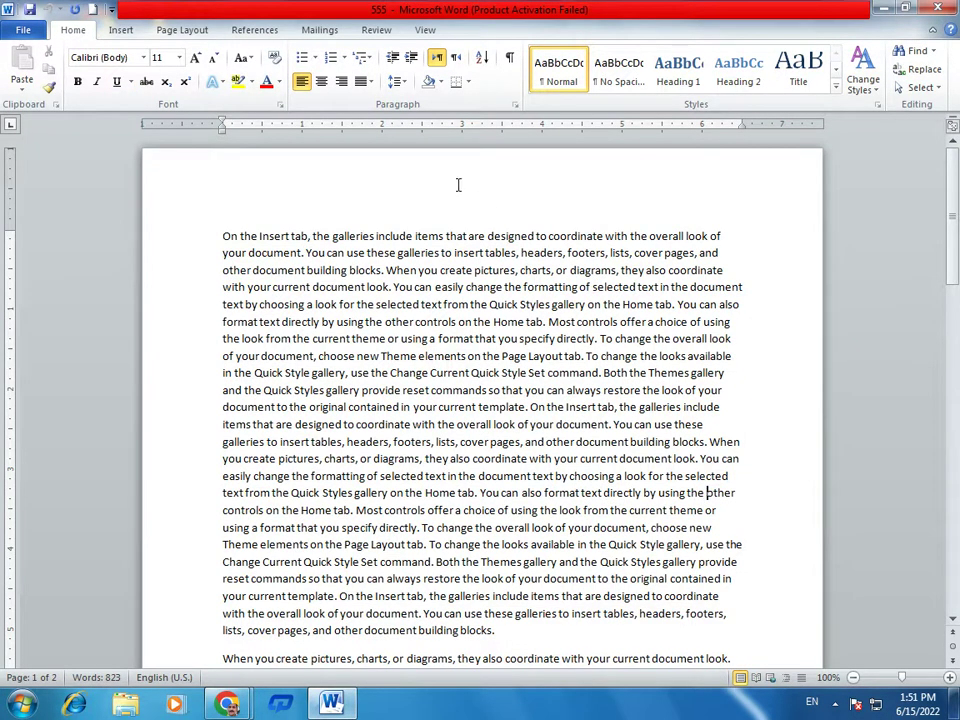
pyautogui.click(22, 30)
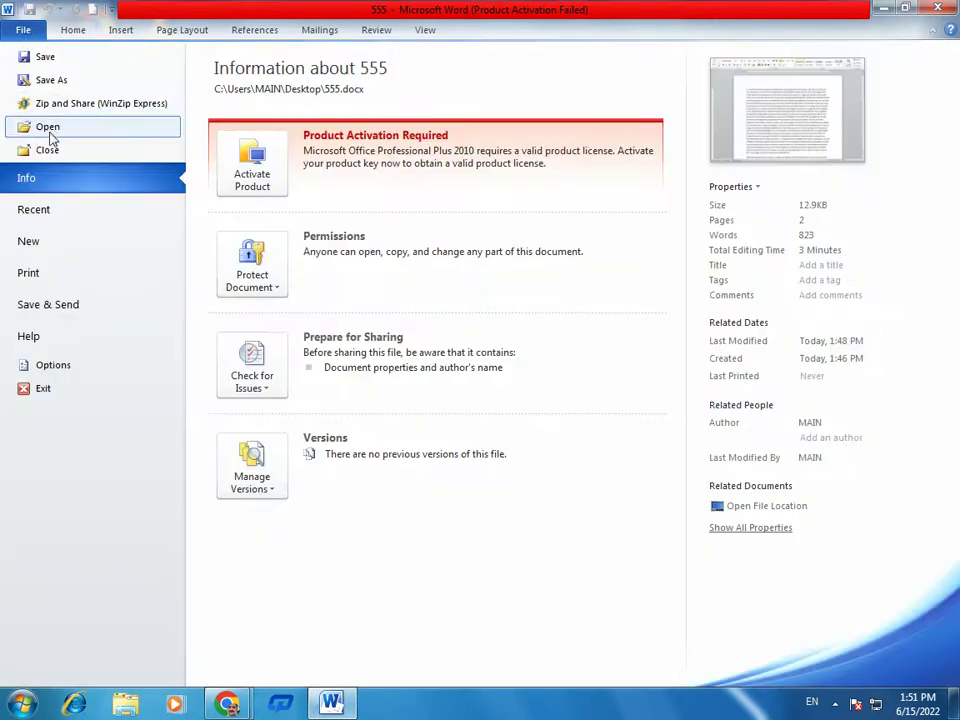
pyautogui.click(56, 79)
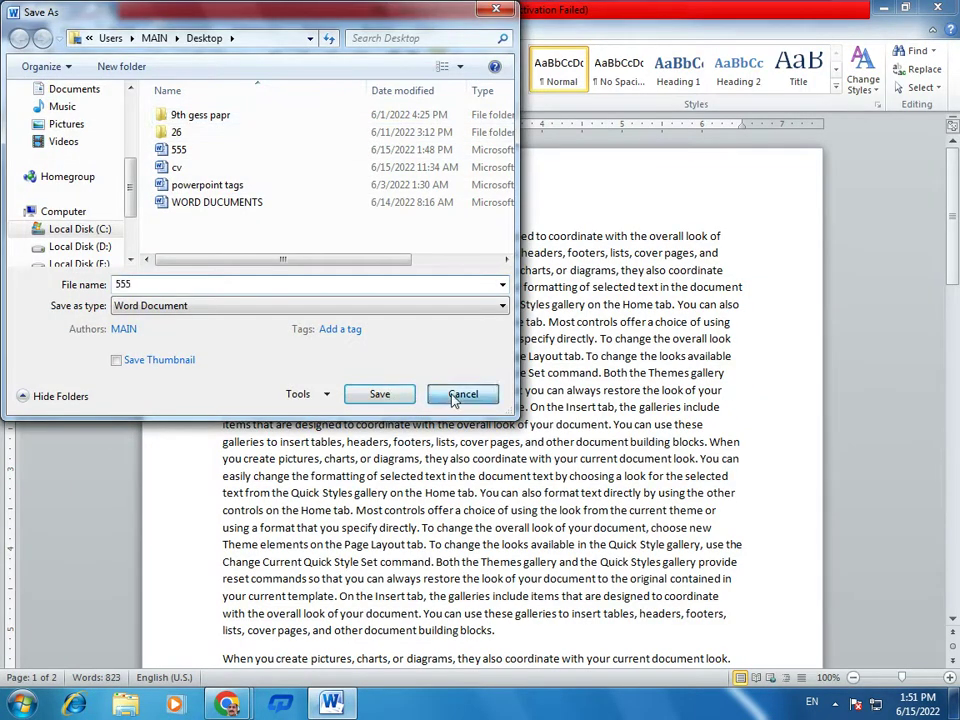
pyautogui.click(463, 393)
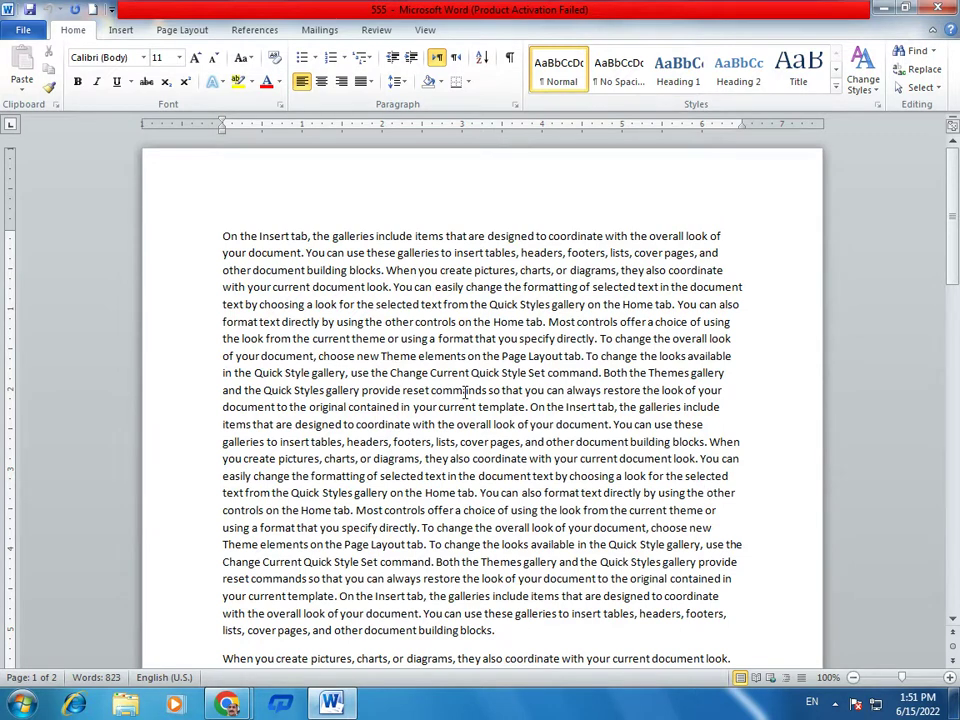
# Step: Save document 555 under its existing name and location
pyautogui.click(28, 31)
pyautogui.click(30, 55)
# Step: Save a copy of document 555 in the Pictures library as a Word Document with the file name 666
pyautogui.click(20, 31)
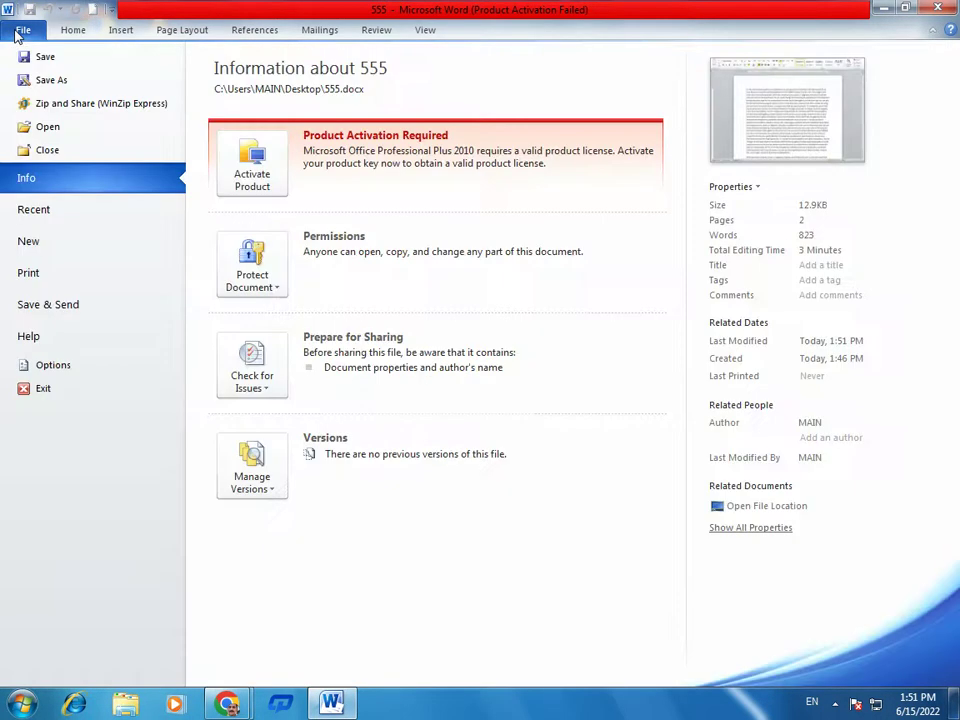
pyautogui.click(50, 80)
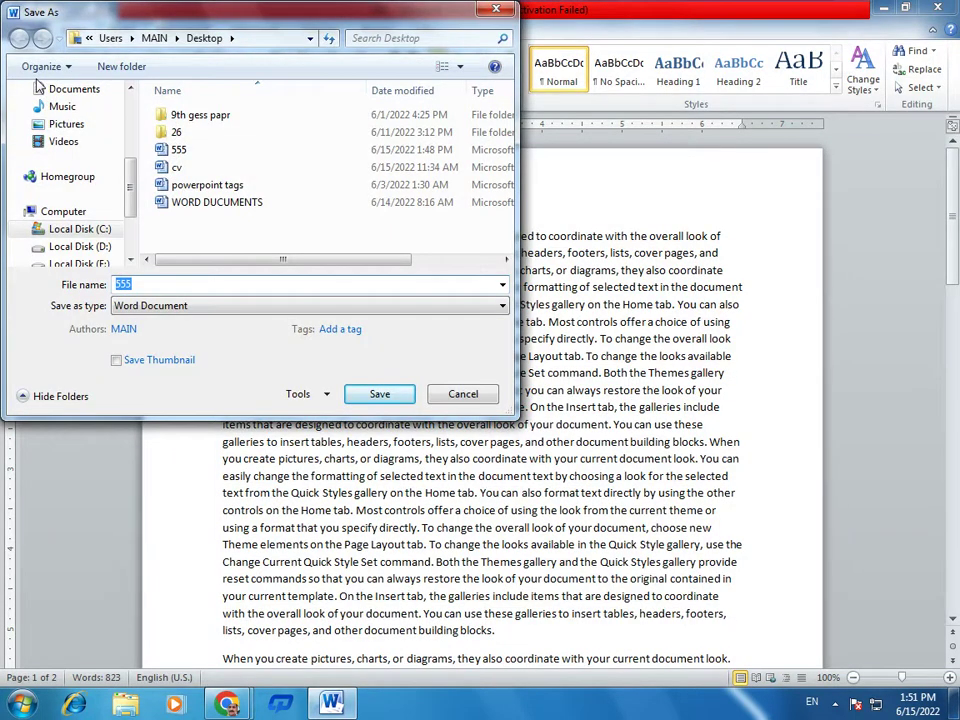
pyautogui.write('666')
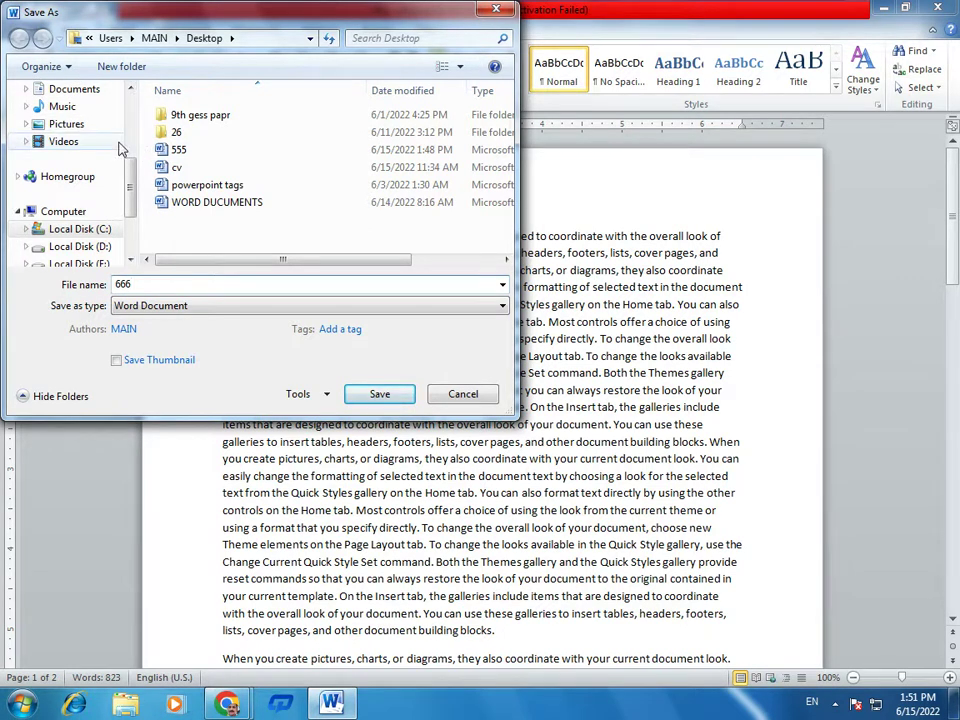
pyautogui.click(86, 126)
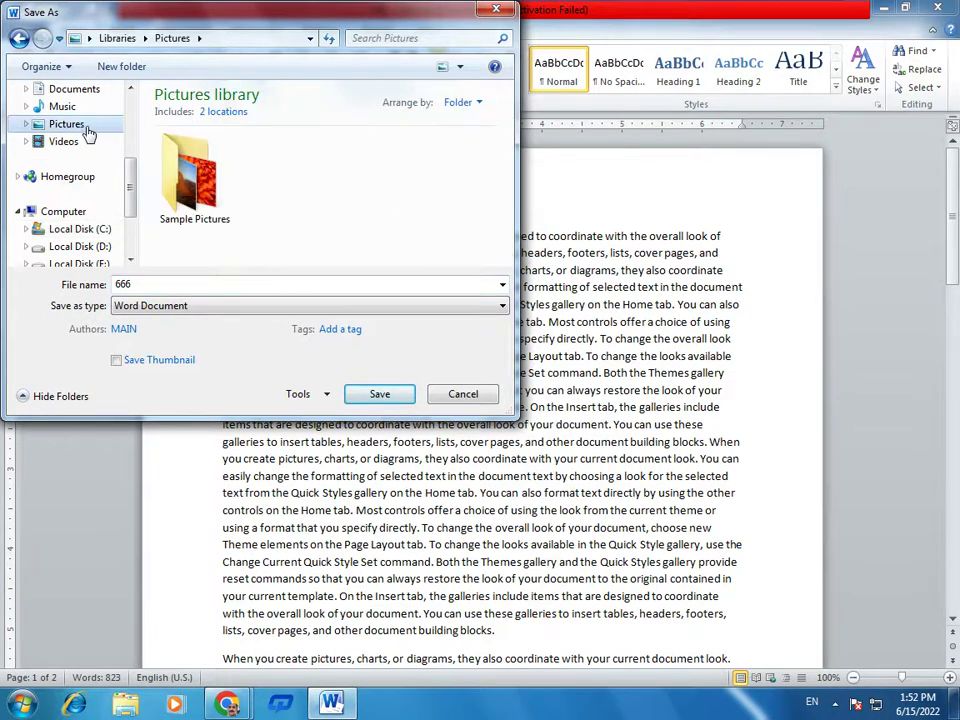
pyautogui.doubleClick(186, 281)
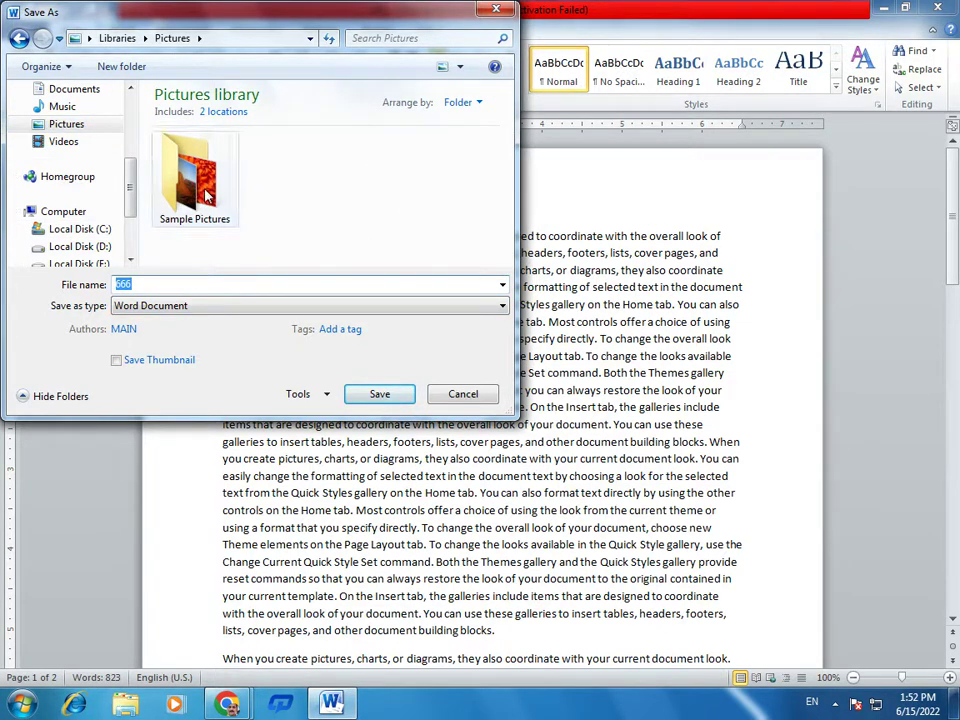
pyautogui.click(378, 394)
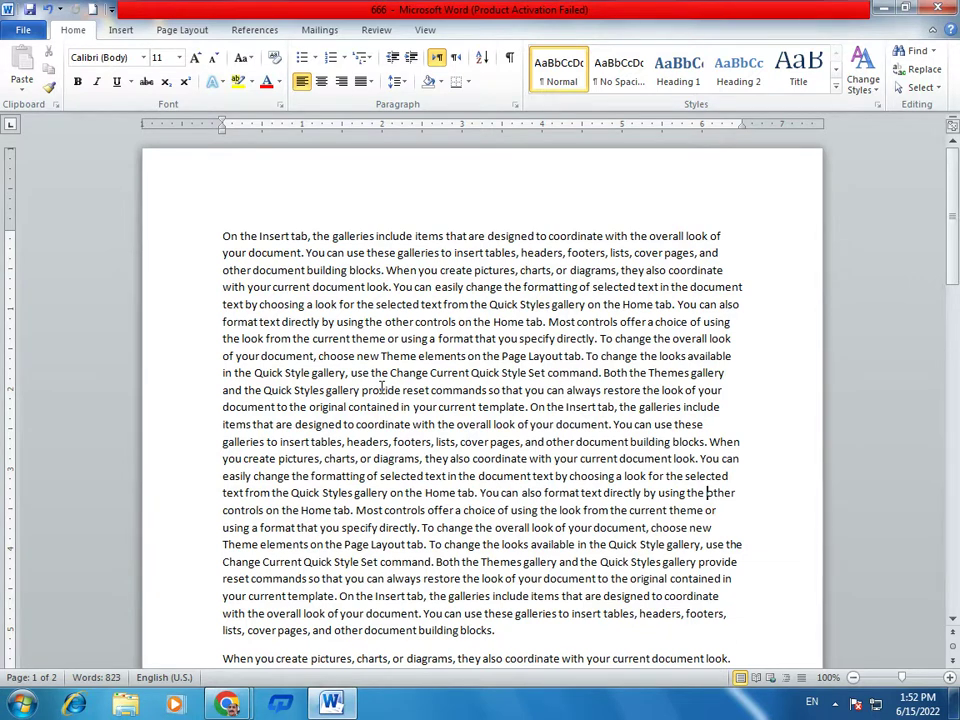
pyautogui.click(20, 32)
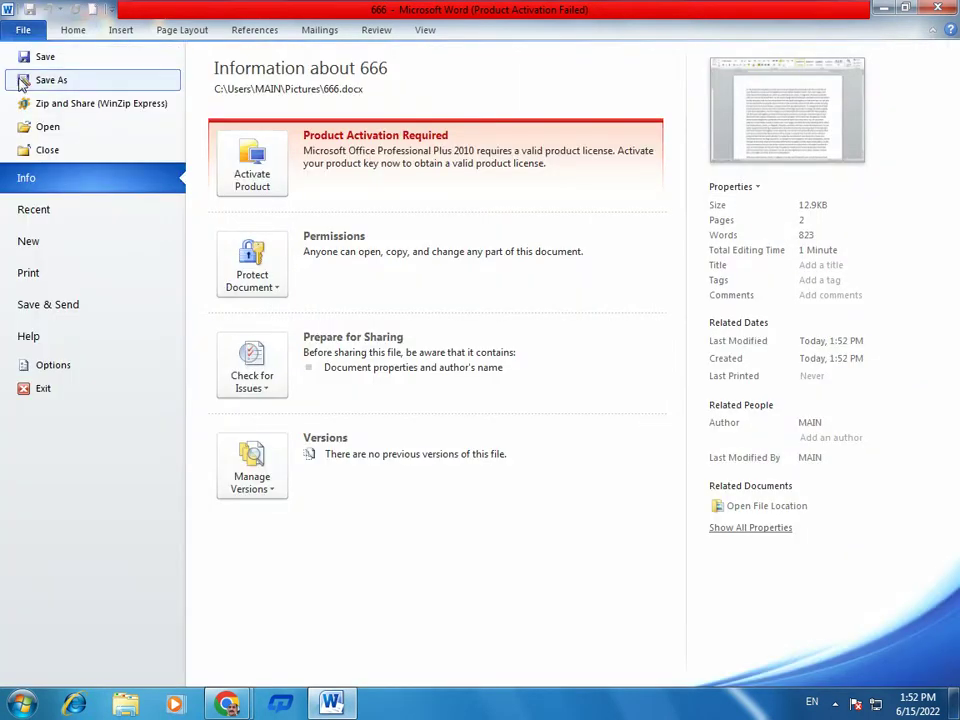
pyautogui.click(18, 80)
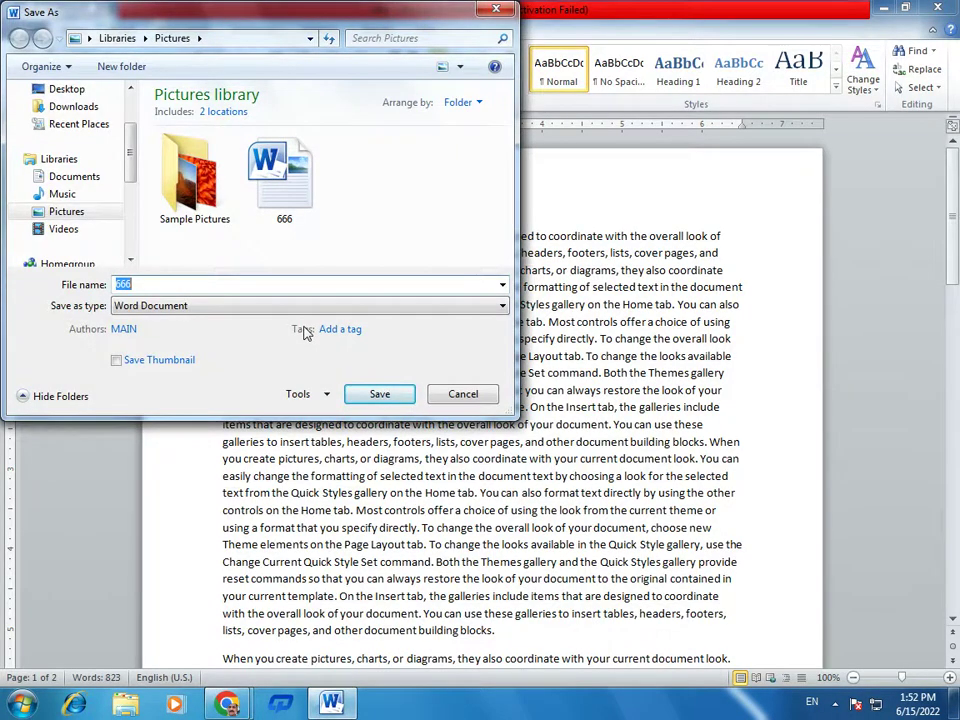
pyautogui.click(445, 393)
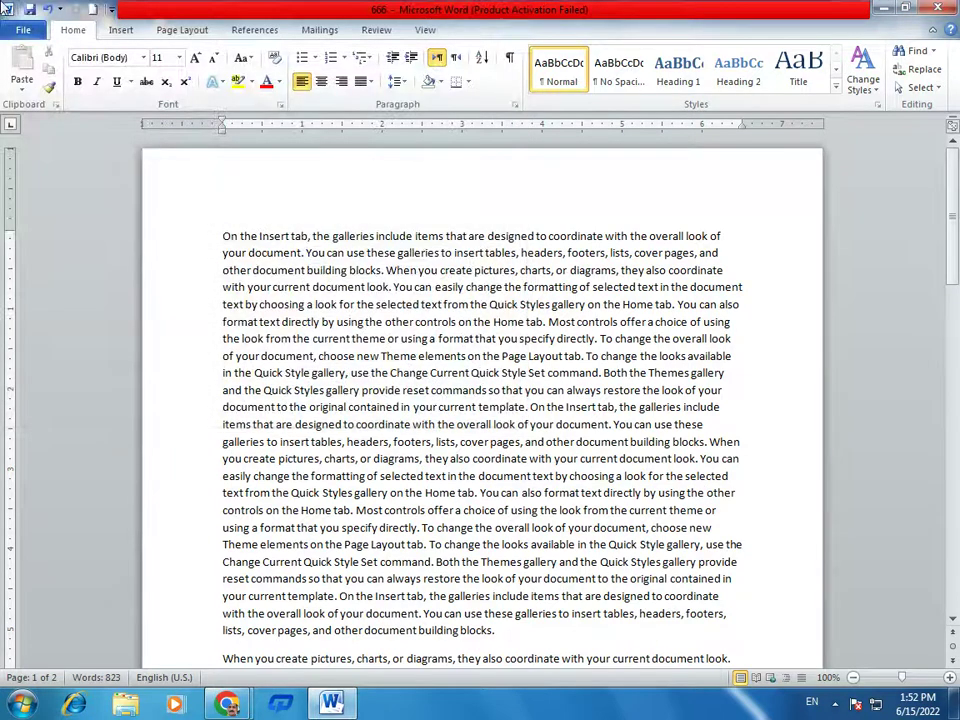
# Step: Close document 666 and open document 555 from the Desktop folder
pyautogui.click(8, 30)
pyautogui.click(24, 150)
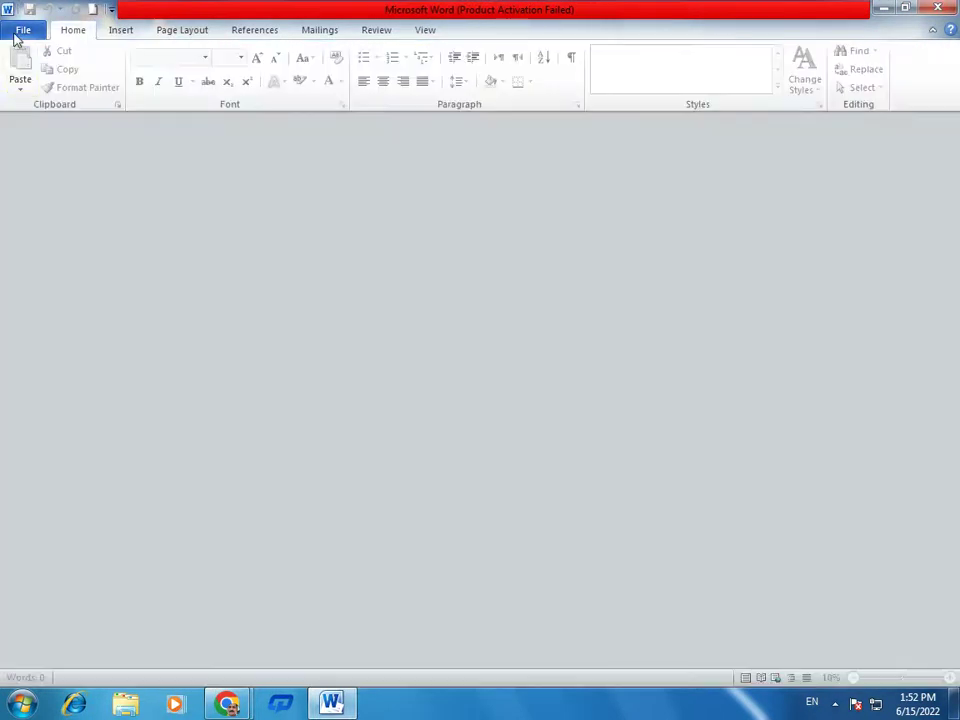
pyautogui.click(16, 34)
pyautogui.click(52, 131)
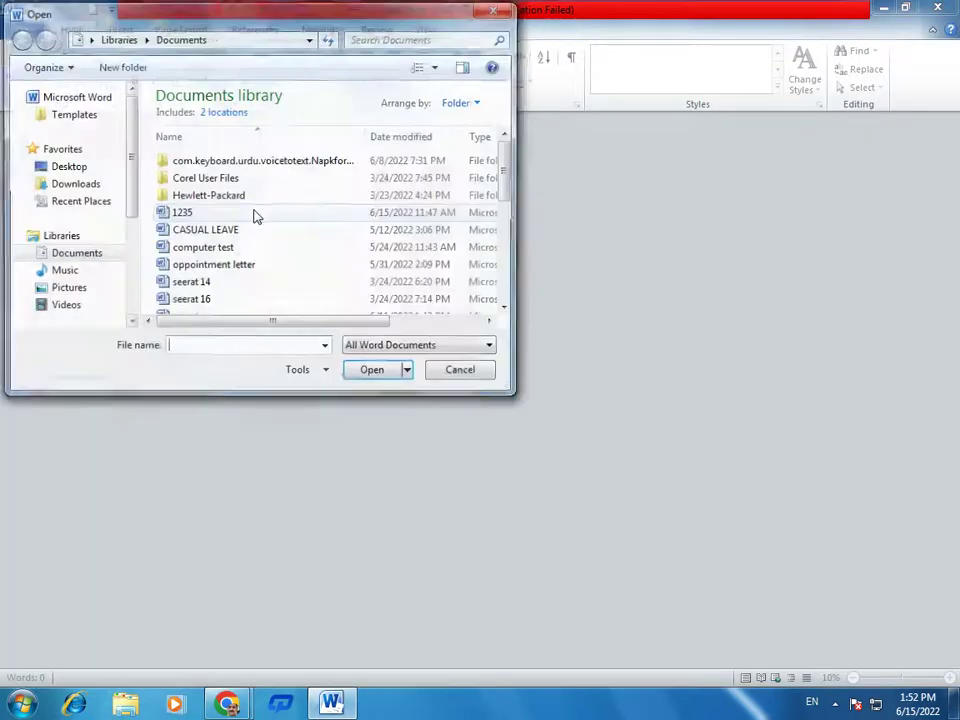
pyautogui.click(95, 167)
pyautogui.moveTo(503, 156); pyautogui.dragTo(474, 229)
pyautogui.doubleClick(300, 225)
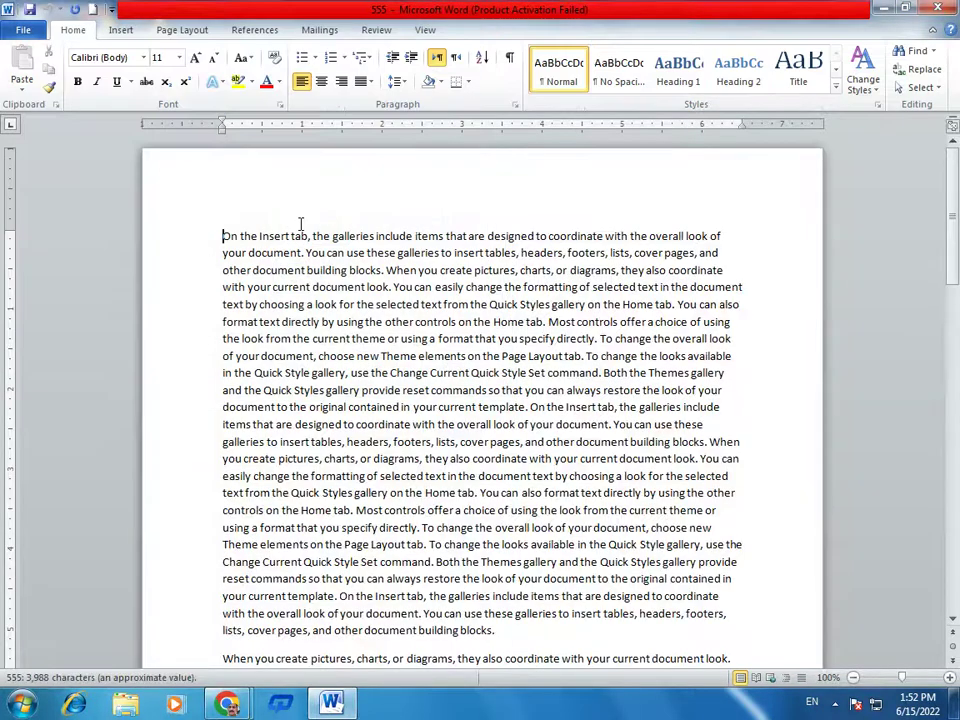
# Step: Open document 666 from the Pictures library
pyautogui.click(20, 29)
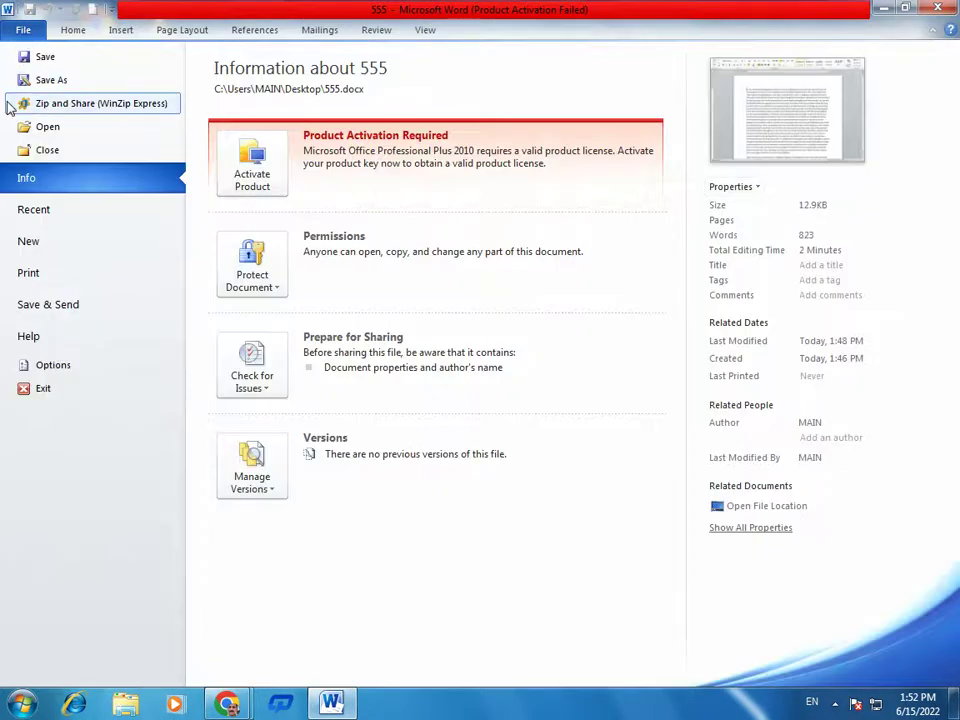
pyautogui.click(47, 127)
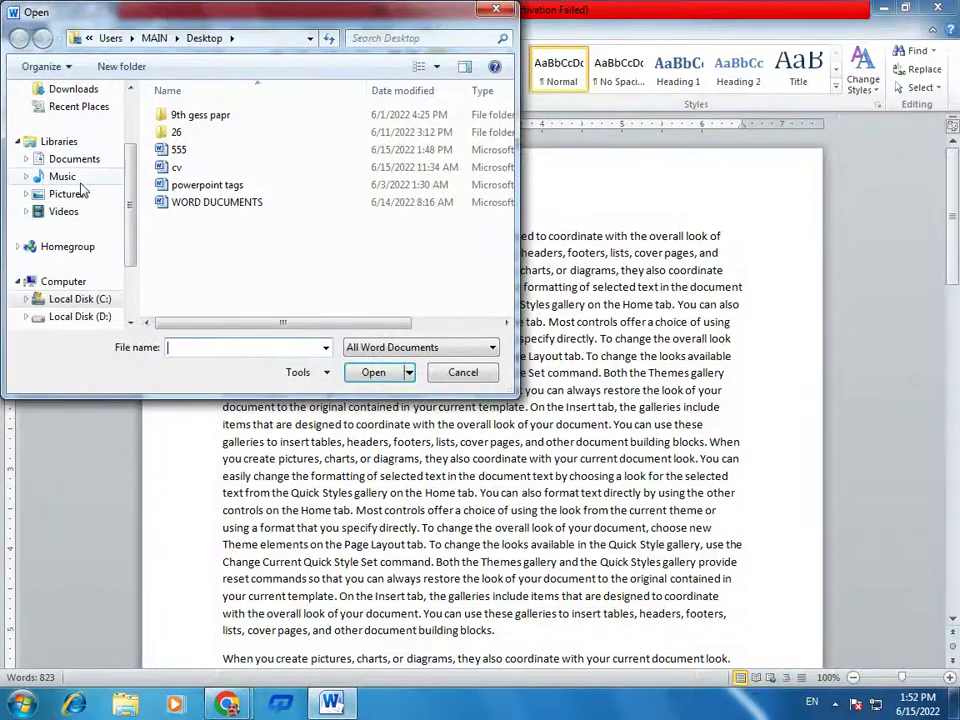
pyautogui.click(80, 199)
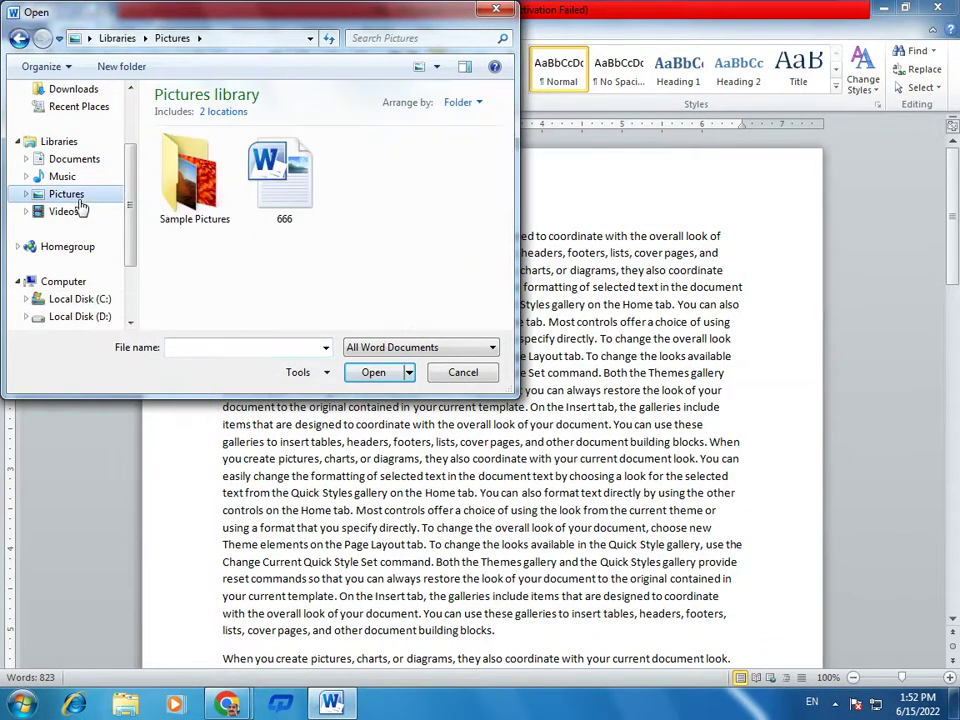
pyautogui.click(283, 208)
pyautogui.doubleClick(283, 208)
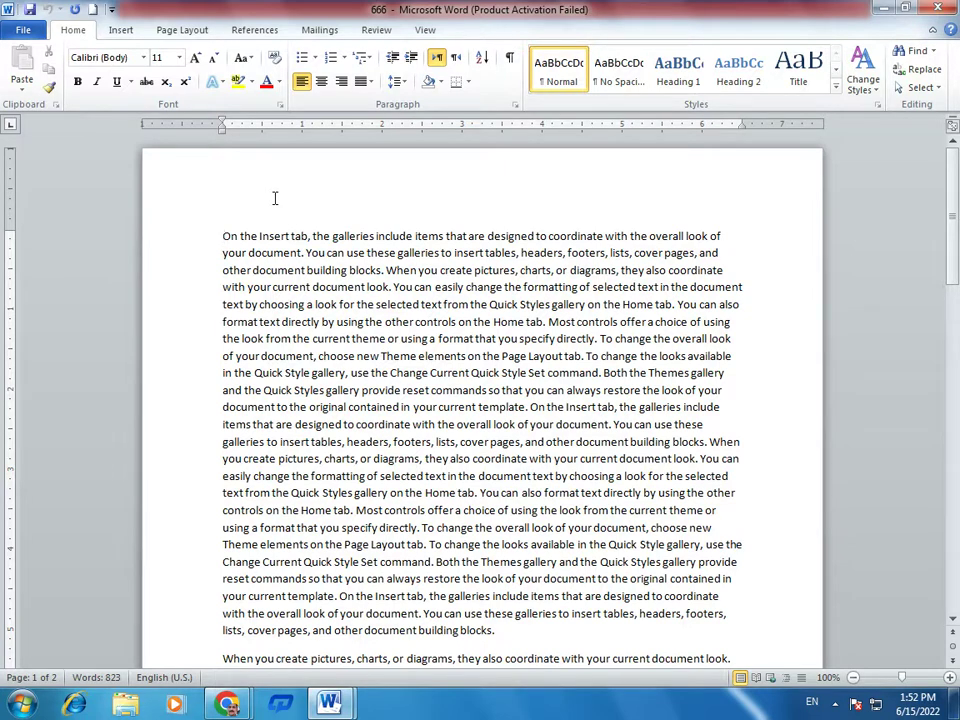
# Step: Close document 666 and the remaining open document 555
pyautogui.click(20, 30)
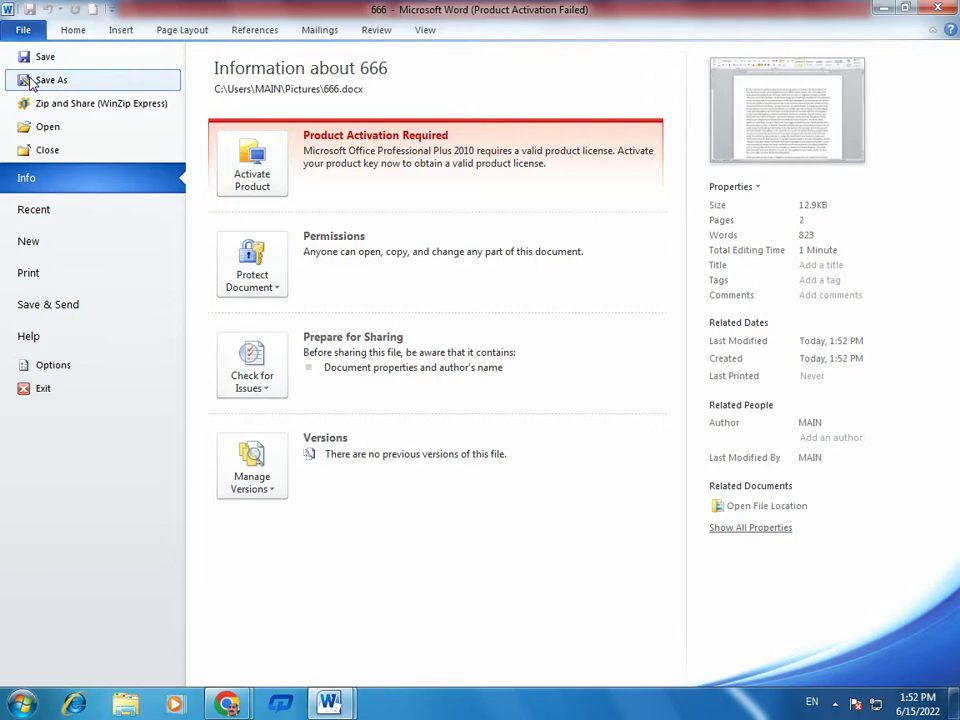
pyautogui.click(47, 150)
pyautogui.click(23, 30)
pyautogui.click(50, 150)
# Step: Open document 1235 from the Documents library
pyautogui.click(20, 30)
pyautogui.click(55, 127)
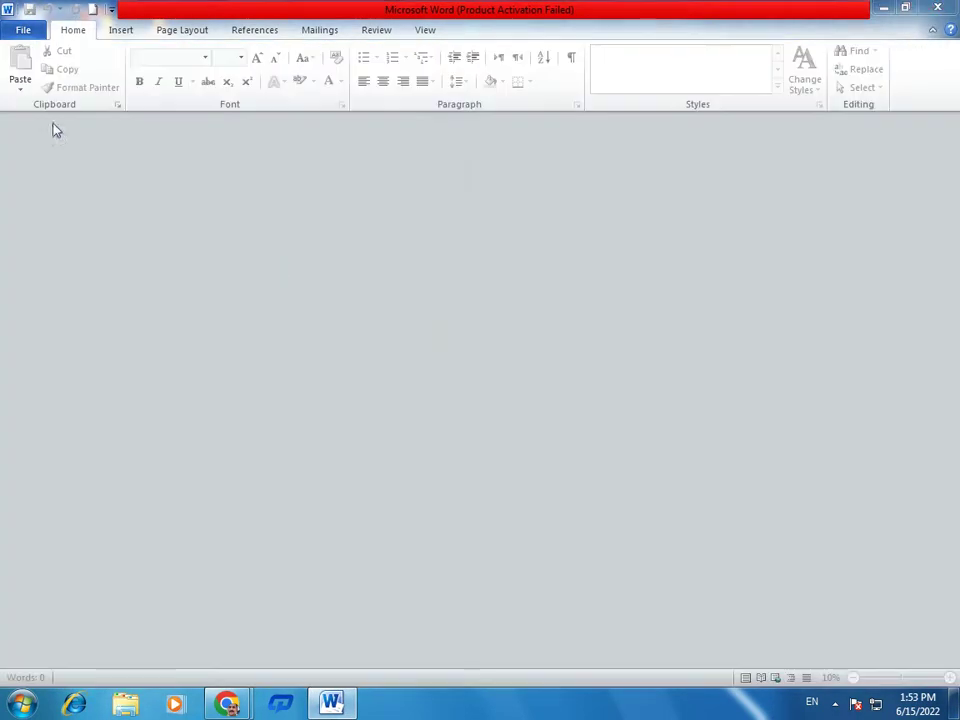
pyautogui.doubleClick(170, 199)
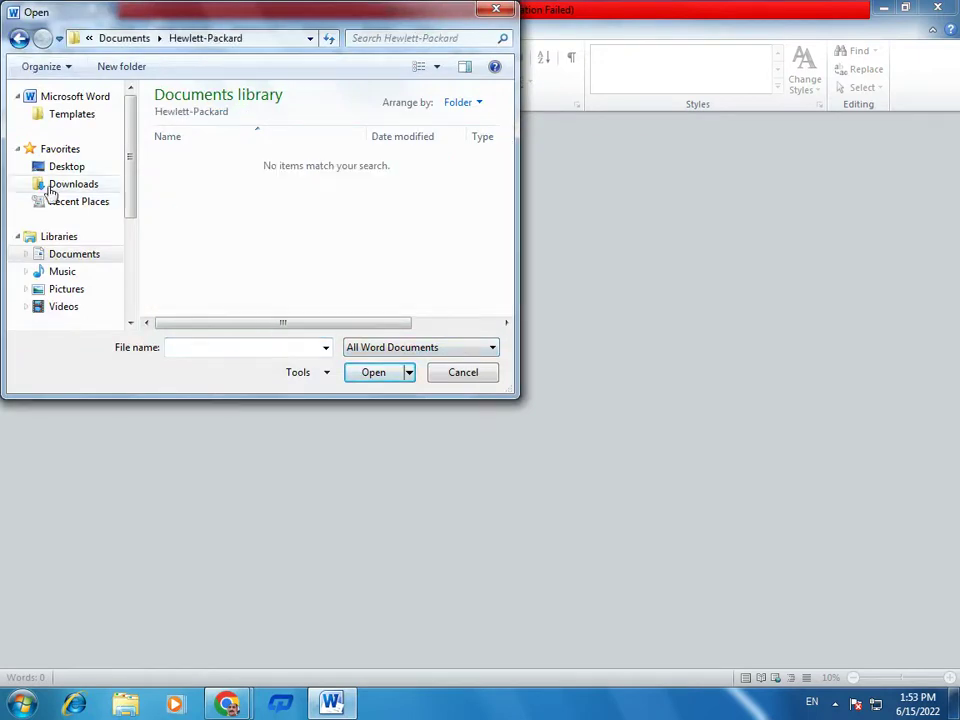
pyautogui.click(80, 256)
pyautogui.doubleClick(186, 213)
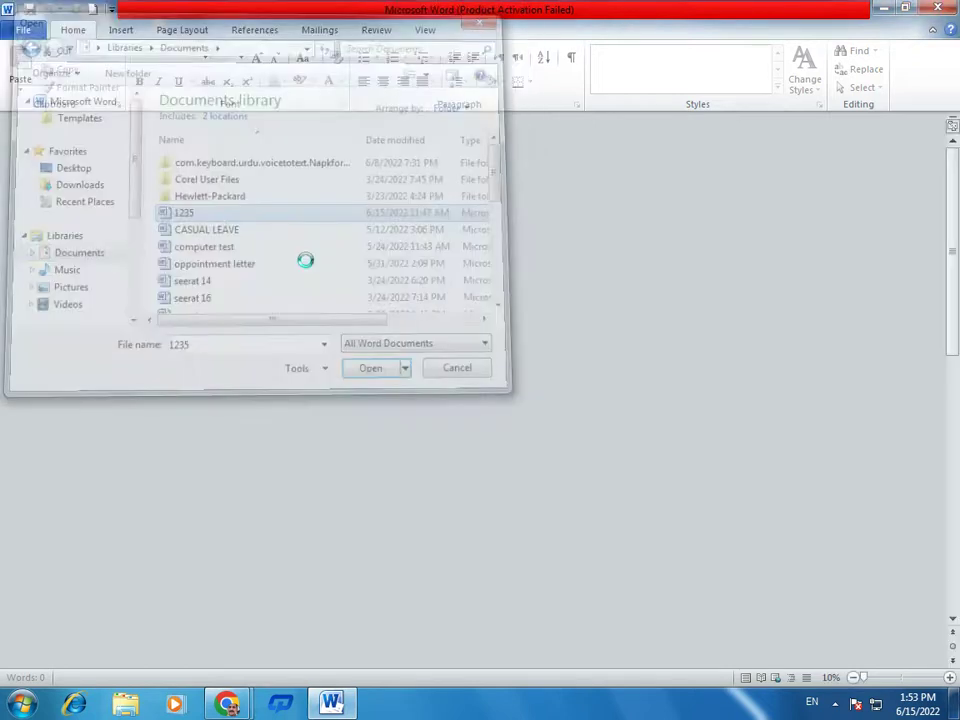
# Step: Close document 1235 and open document 555 from the Desktop folder
pyautogui.click(22, 29)
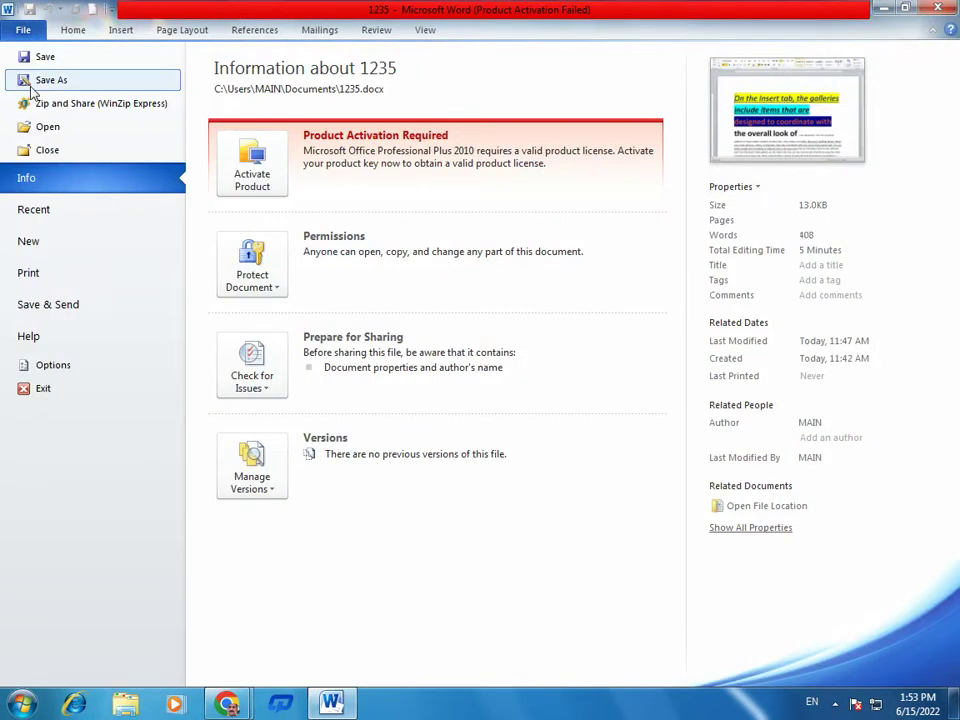
pyautogui.click(33, 148)
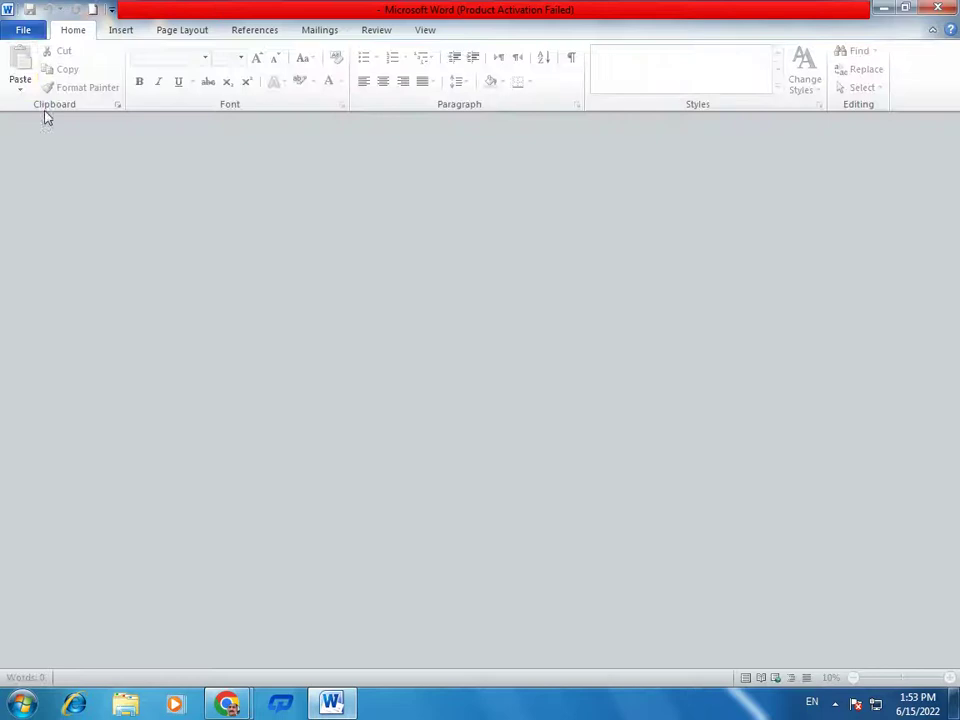
pyautogui.click(22, 29)
pyautogui.click(36, 124)
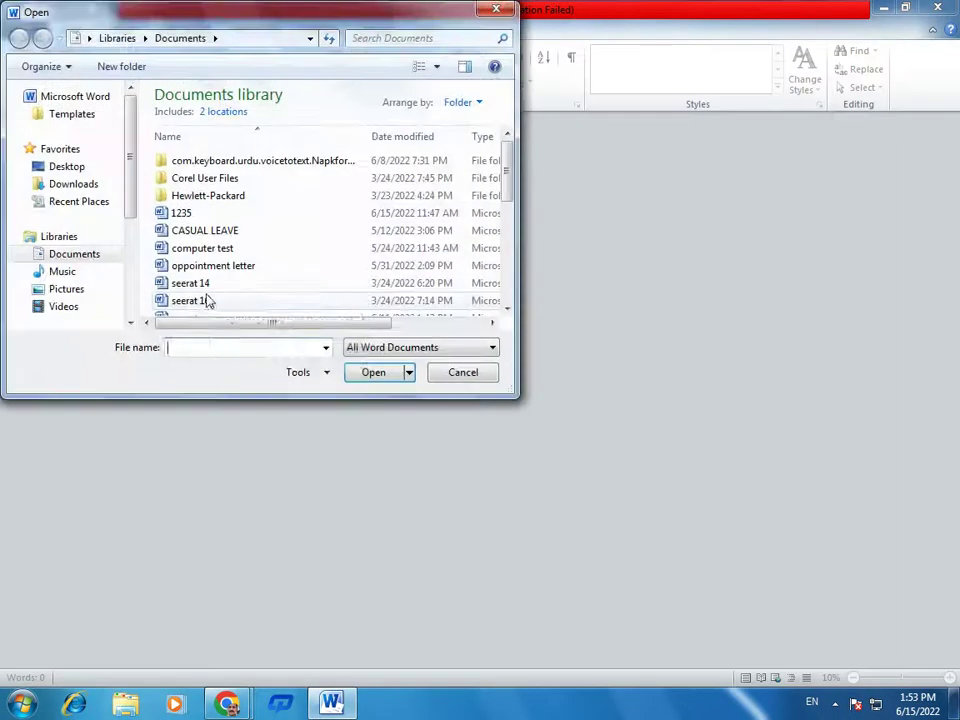
pyautogui.moveTo(129, 178)
pyautogui.mouseDown()
pyautogui.moveTo(125, 235)
pyautogui.moveTo(127, 183)
pyautogui.mouseUp()
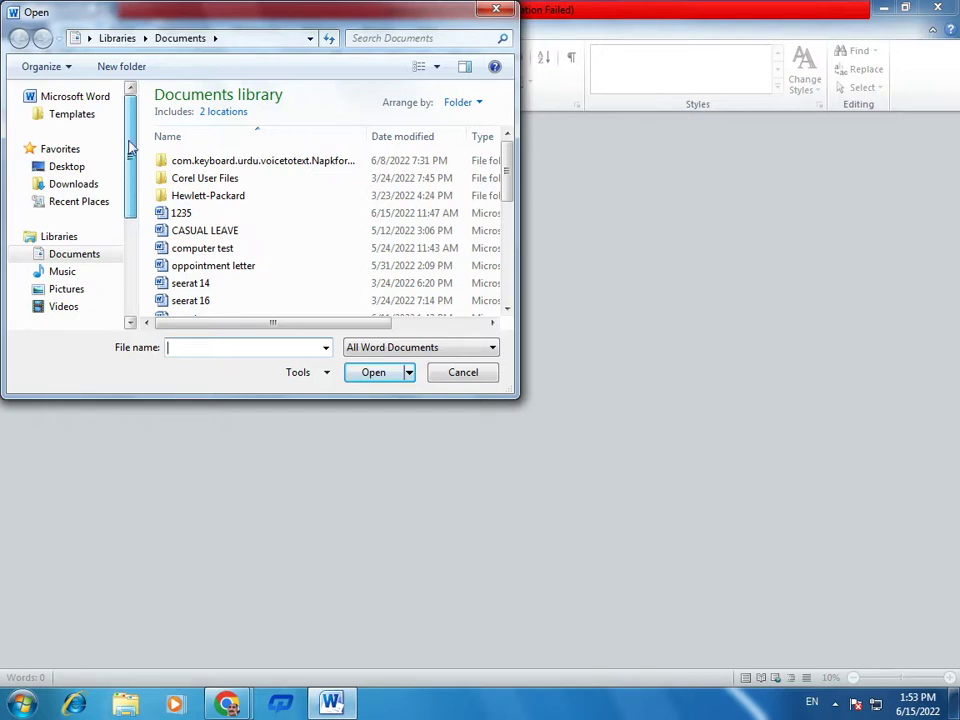
pyautogui.click(82, 168)
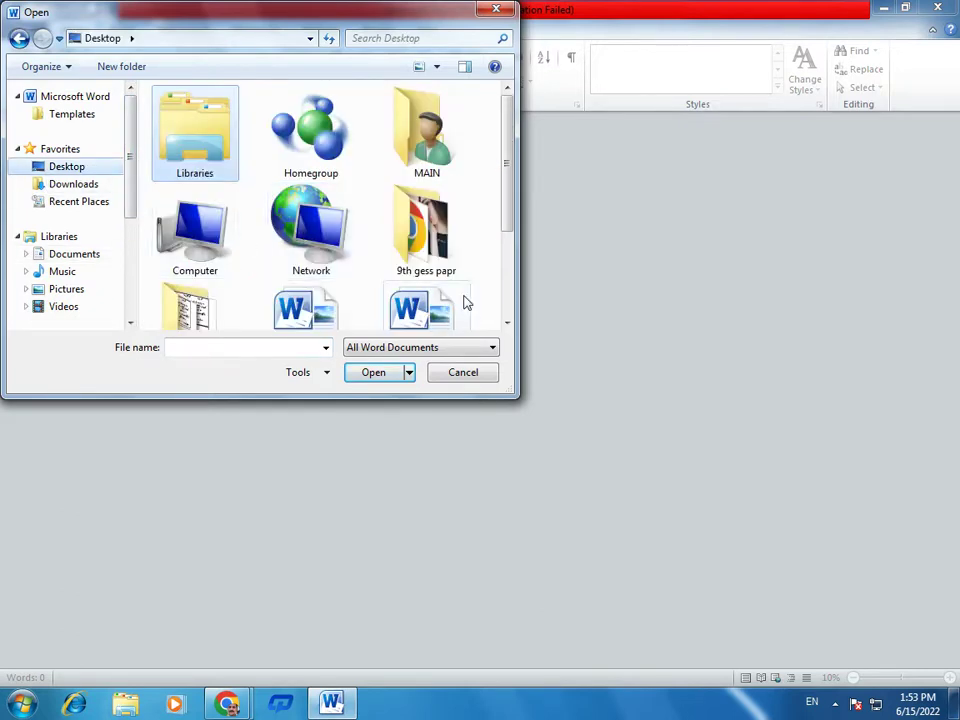
pyautogui.click(432, 312)
pyautogui.scroll(-1, 440, 315)
pyautogui.click(300, 300)
pyautogui.doubleClick(300, 300)
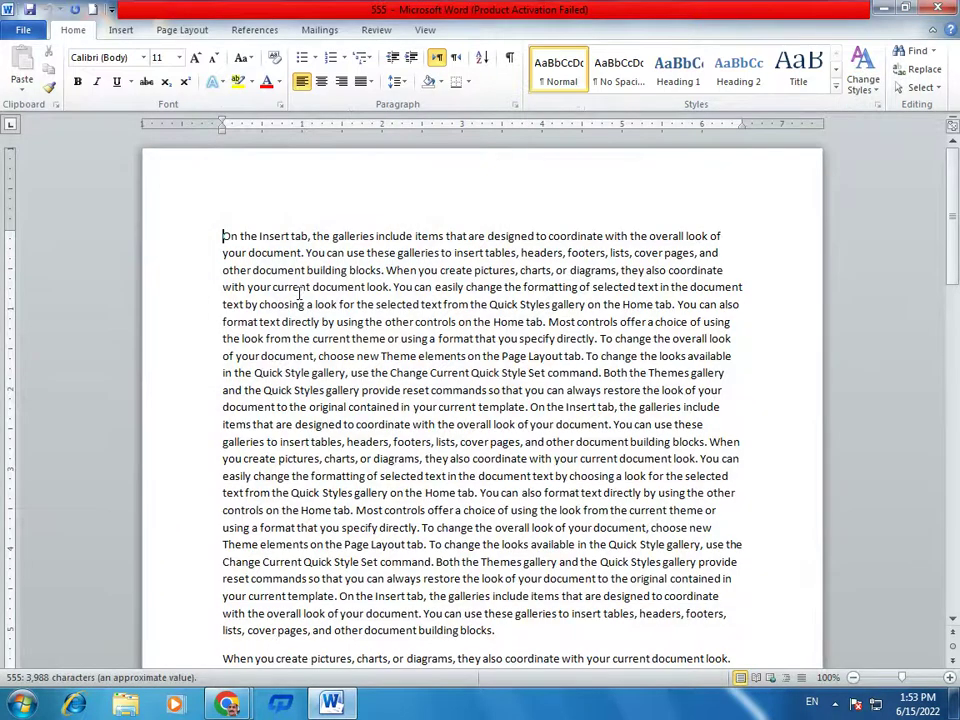
# Step: Create a new document from the Blank document template while document 555 stays open
pyautogui.click(22, 30)
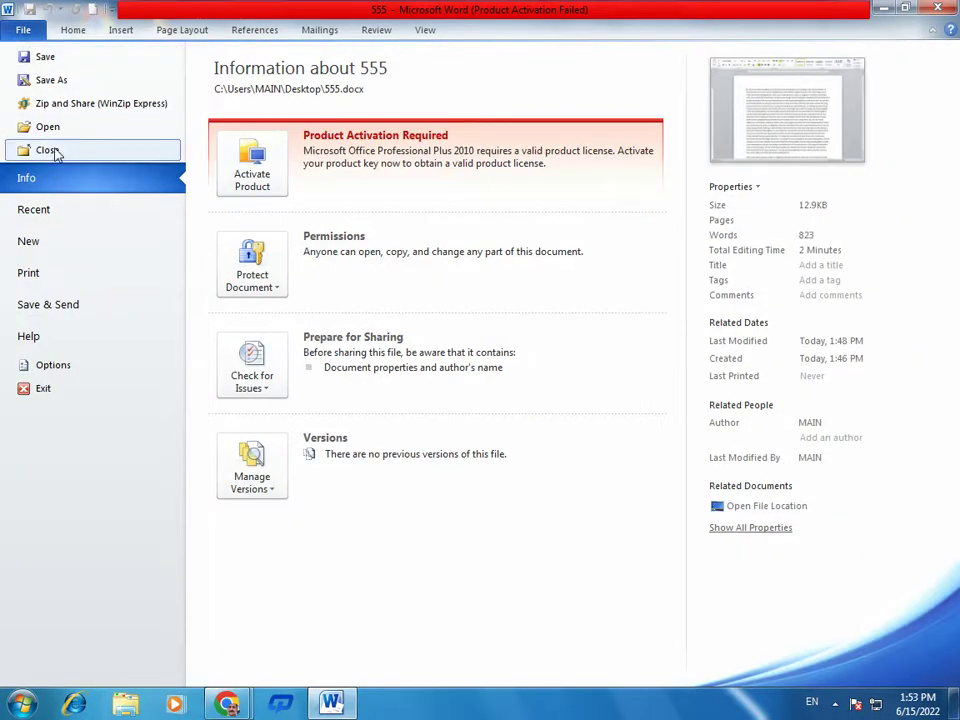
pyautogui.click(47, 243)
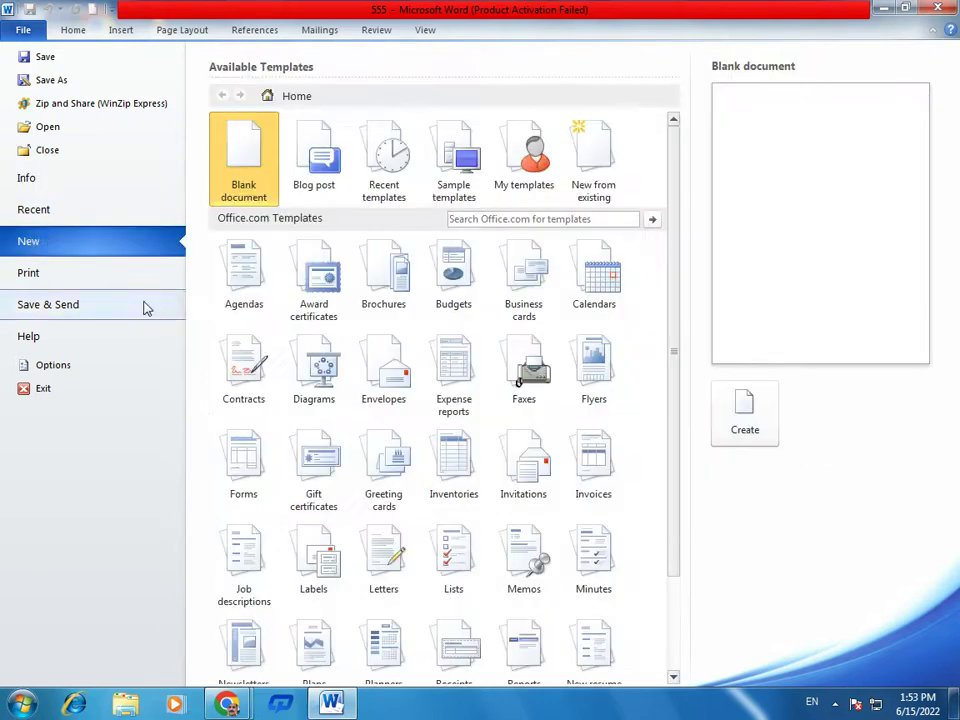
pyautogui.click(745, 418)
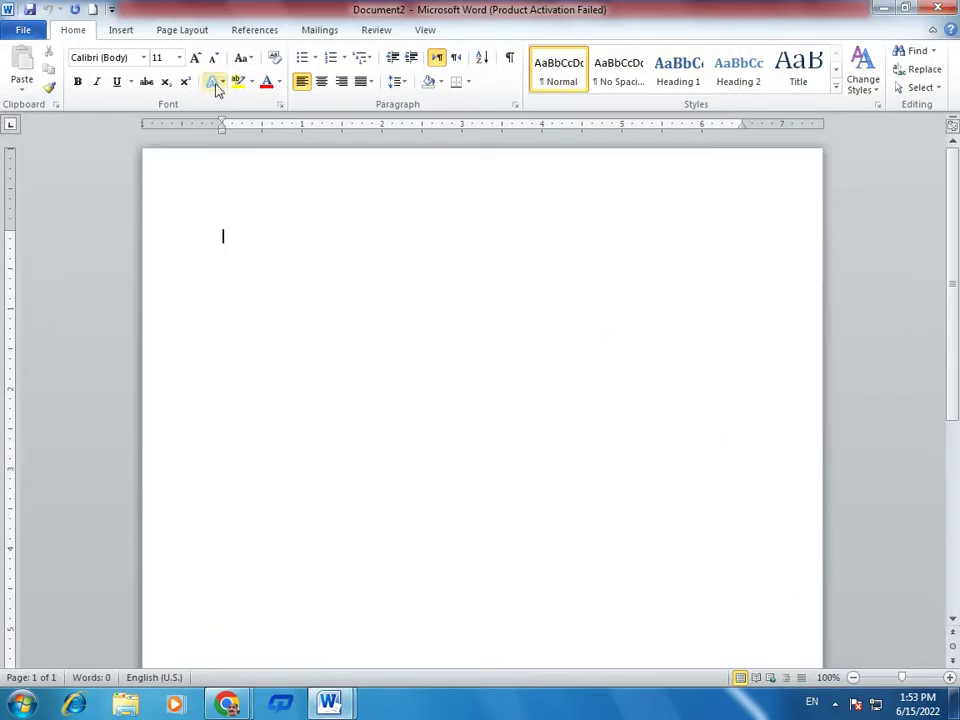
# Step: Close the new blank document and document 555
pyautogui.click(18, 28)
pyautogui.click(36, 150)
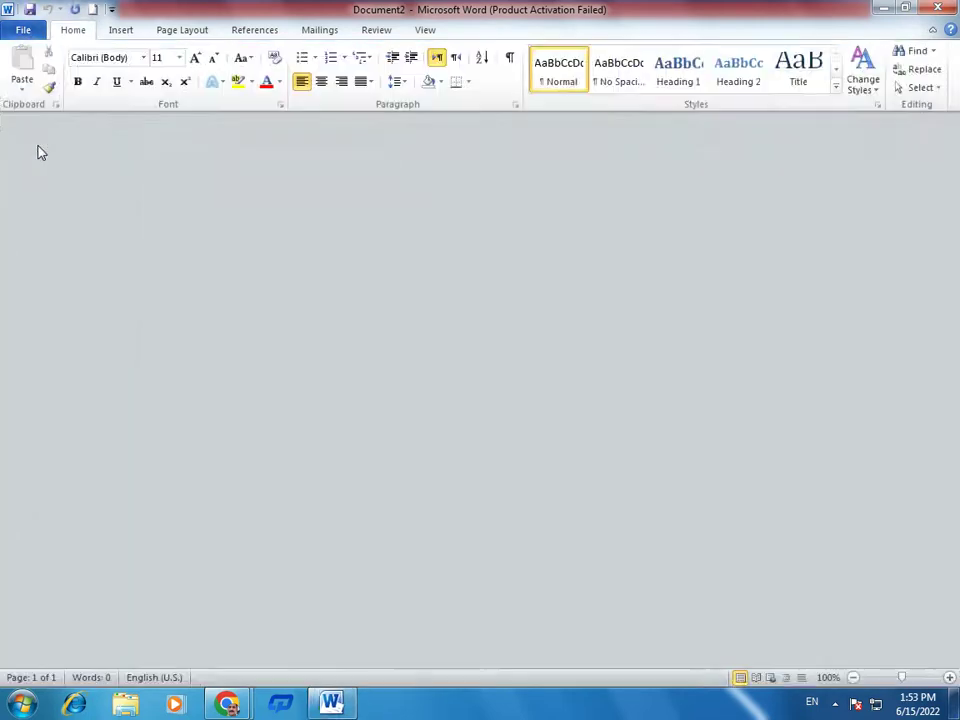
pyautogui.click(18, 28)
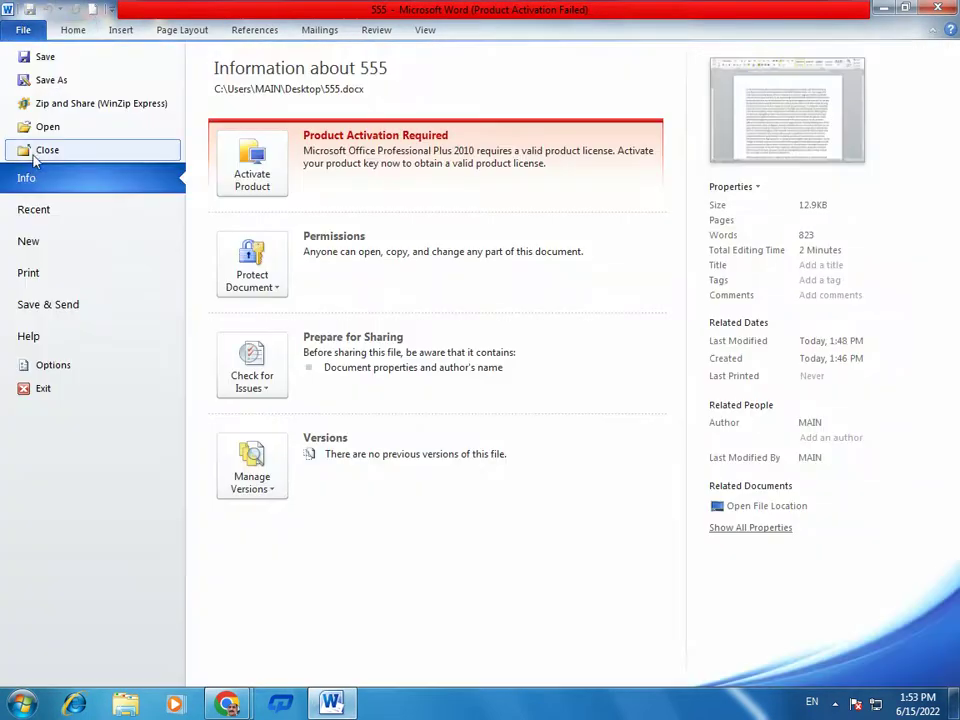
pyautogui.click(45, 150)
# Step: Create another blank document and enter the sample text "KL JKL JKL JL" in it
pyautogui.click(12, 29)
pyautogui.click(5, 242)
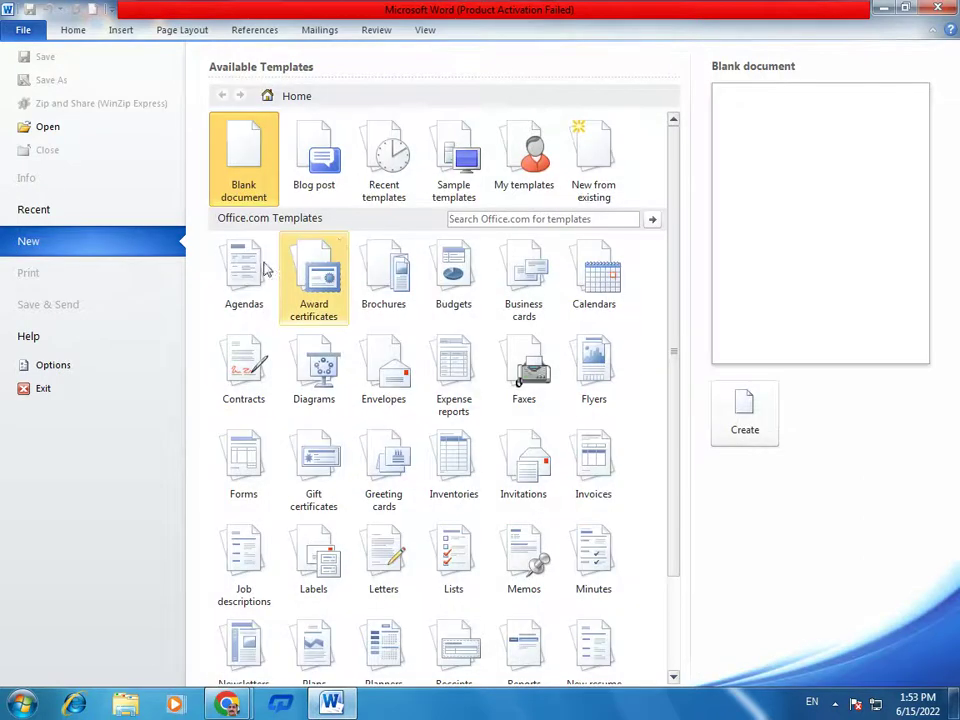
pyautogui.doubleClick(237, 160)
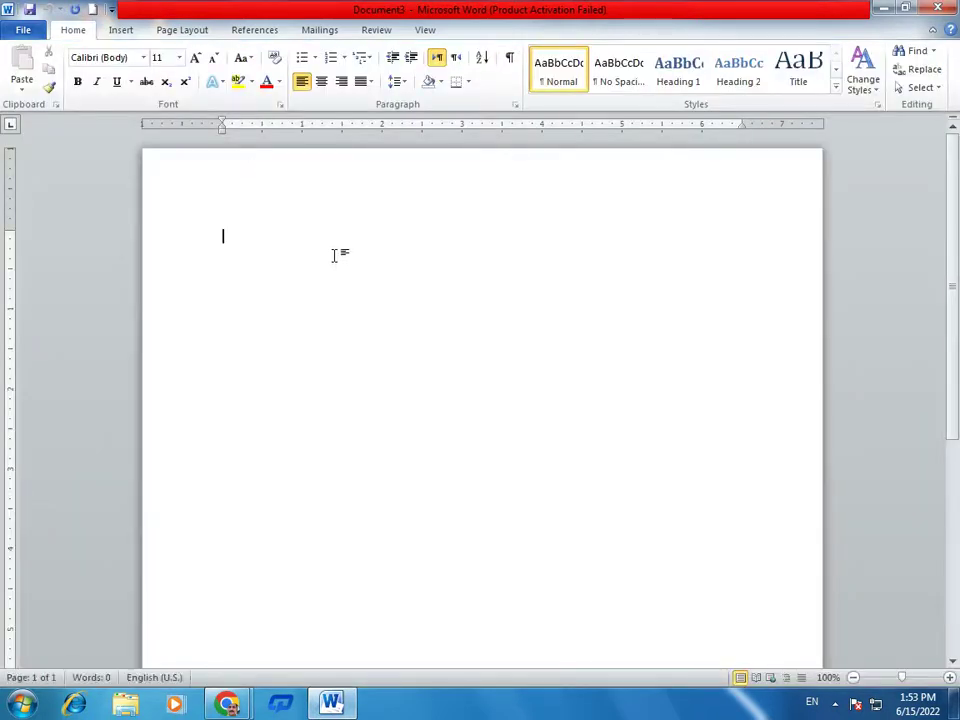
pyautogui.write('KL JKL JKL JKL')
# Step: Save the new document in the Desktop folder as a Word Document with the file name 1111
pyautogui.click(18, 30)
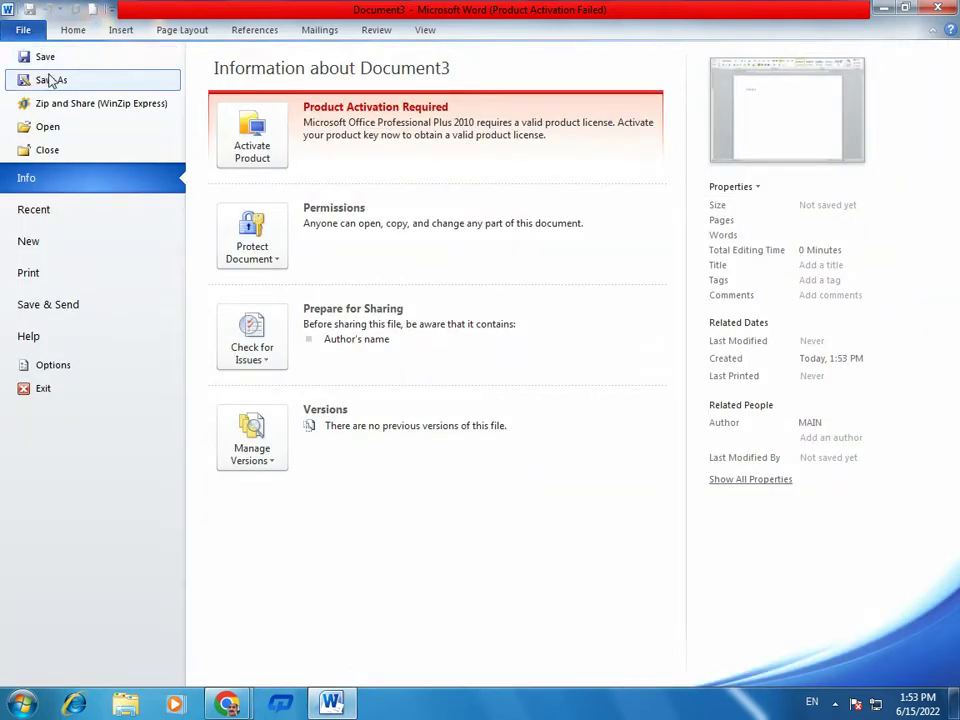
pyautogui.click(22, 80)
pyautogui.write('1111')
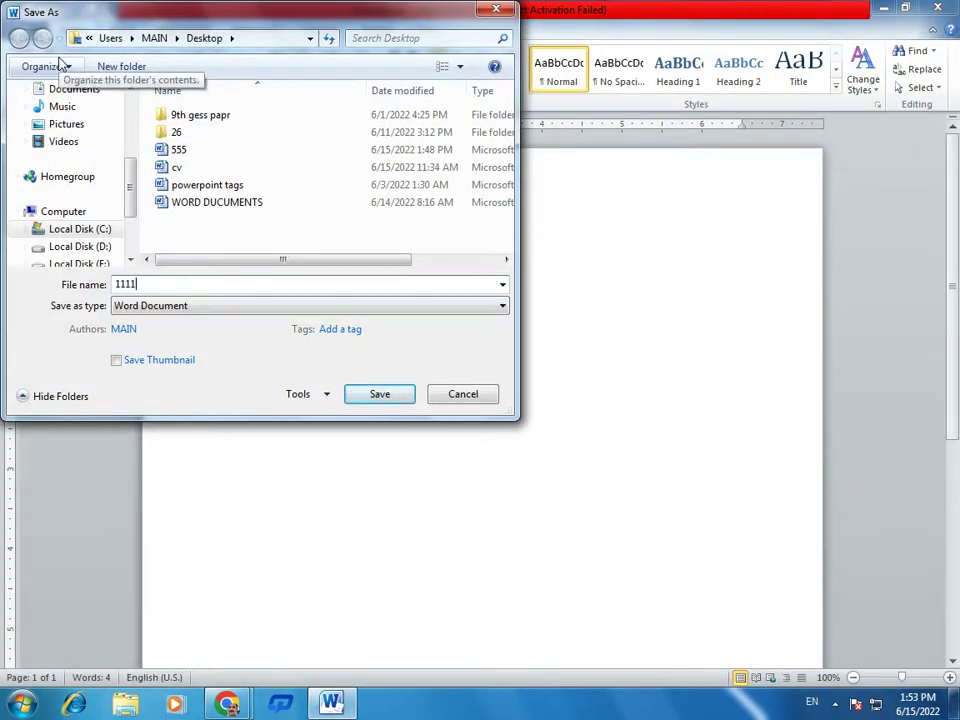
pyautogui.click(368, 395)
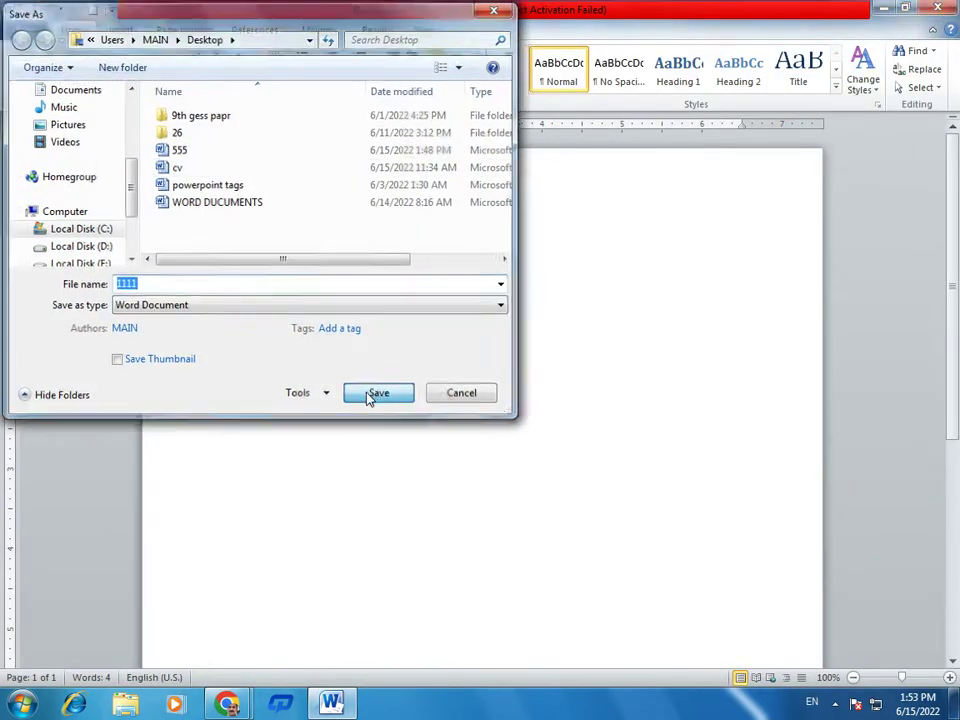
# Step: Close document 1111, reopen it from the Desktop folder and place the cursor after its text
pyautogui.click(21, 29)
pyautogui.click(62, 150)
pyautogui.click(20, 29)
pyautogui.click(40, 128)
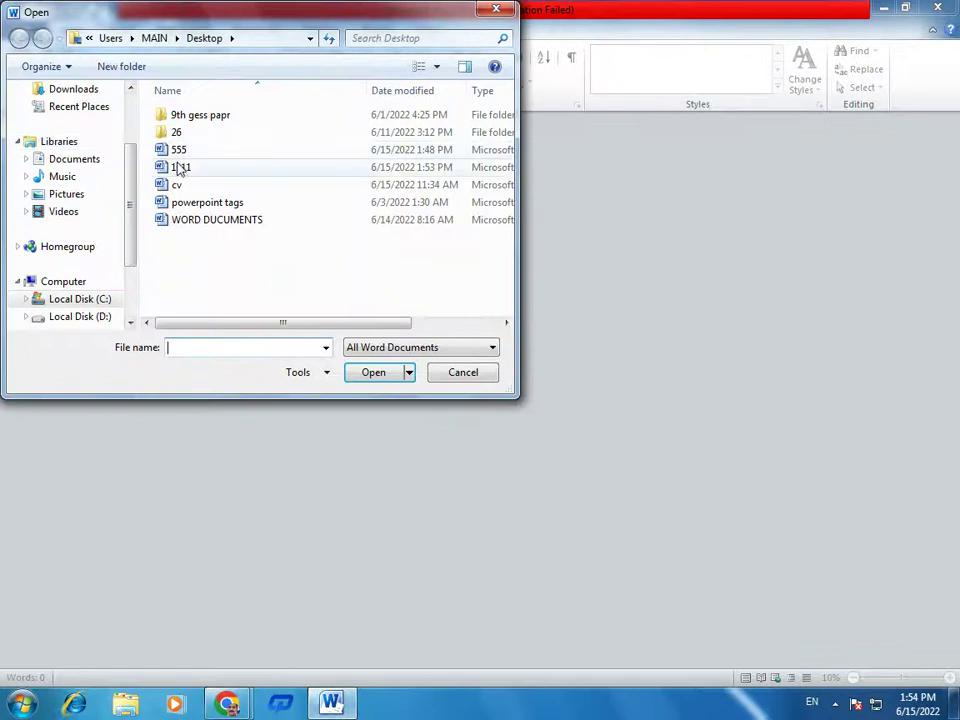
pyautogui.doubleClick(181, 167)
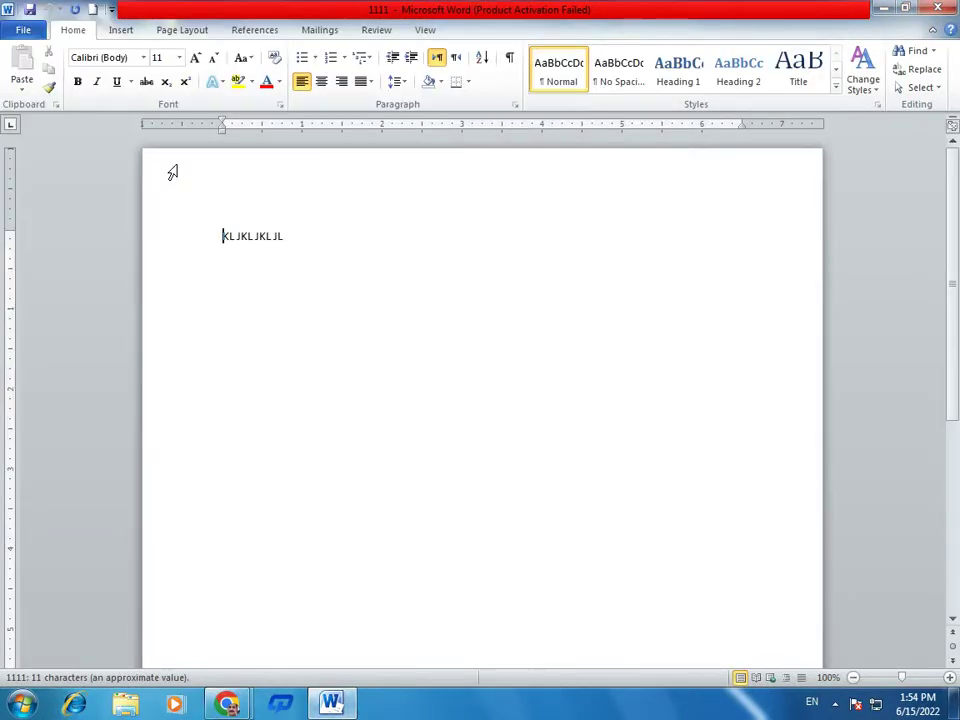
pyautogui.click(573, 265)
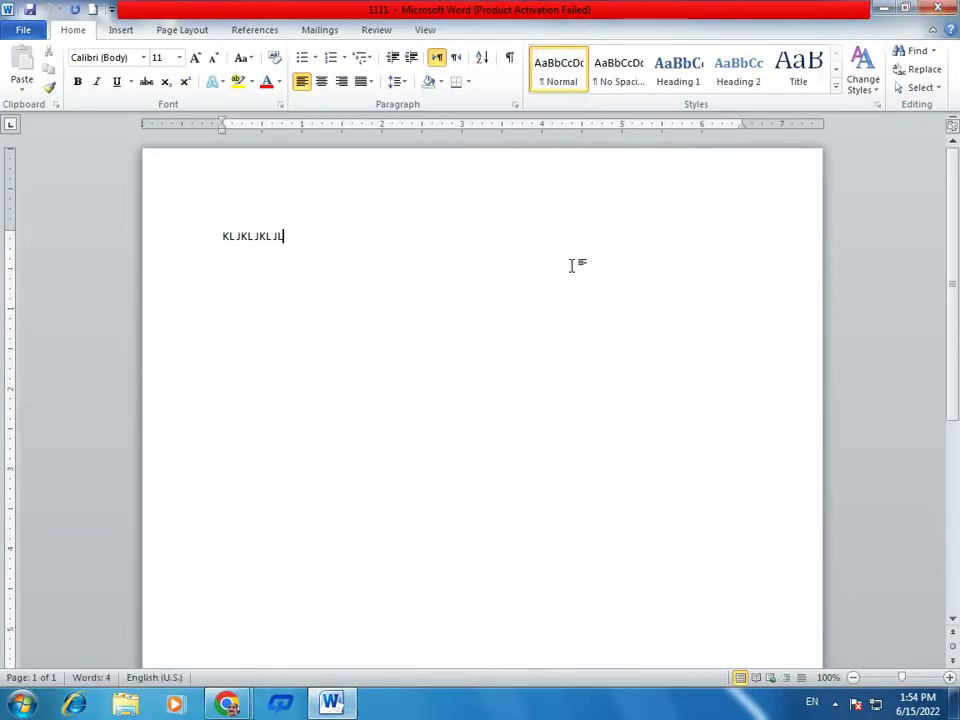
# Step: Review the file information of document 1111, return to the document and exit Word
pyautogui.click(20, 32)
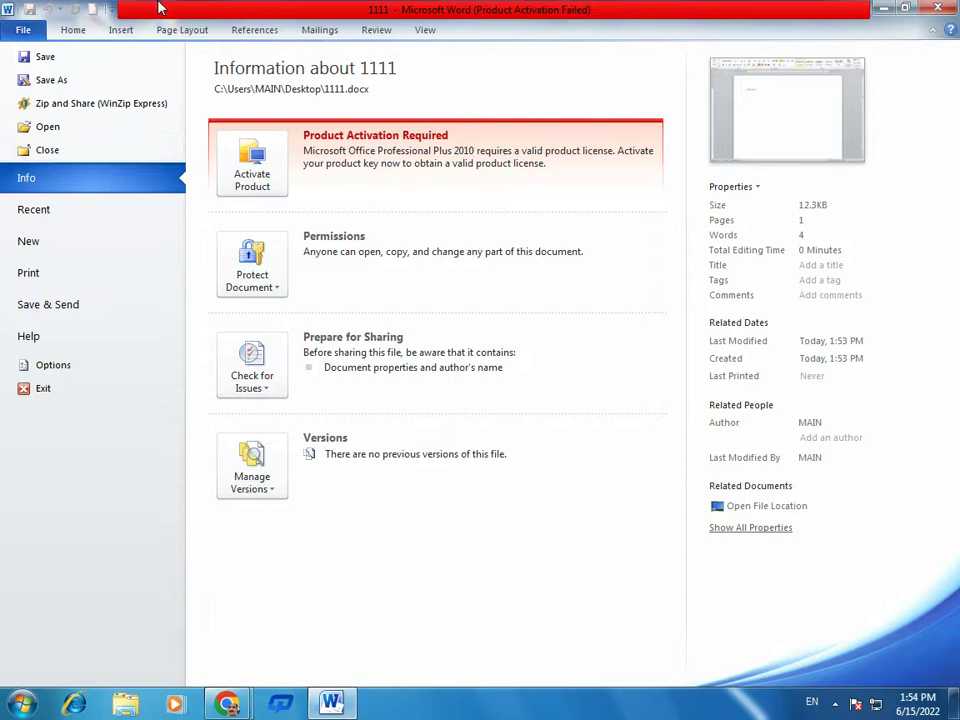
pyautogui.click(85, 40)
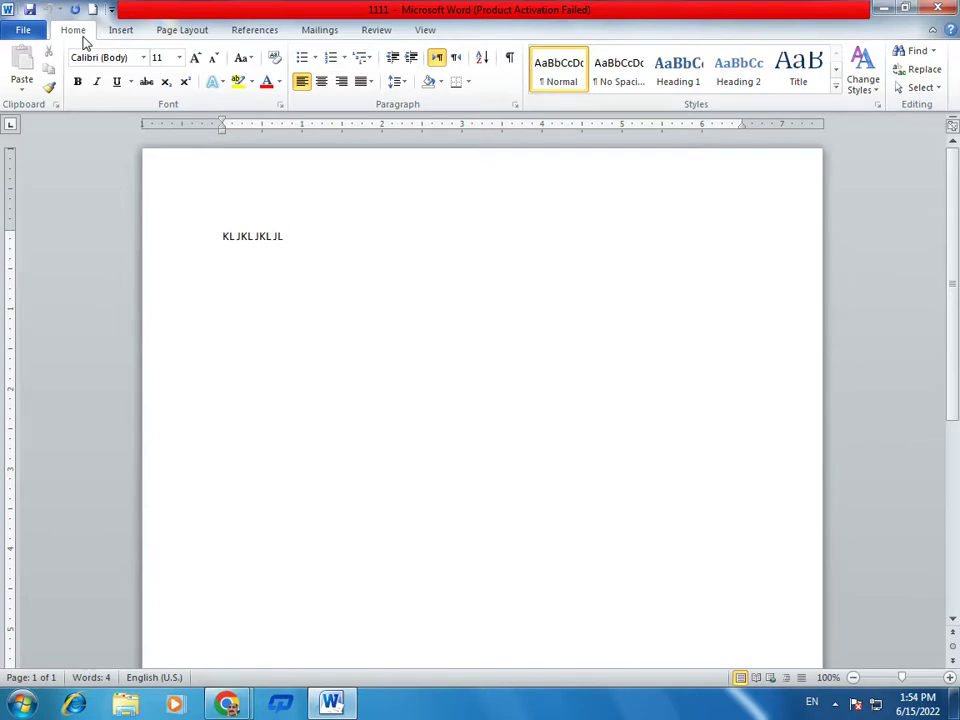
pyautogui.click(938, 8)
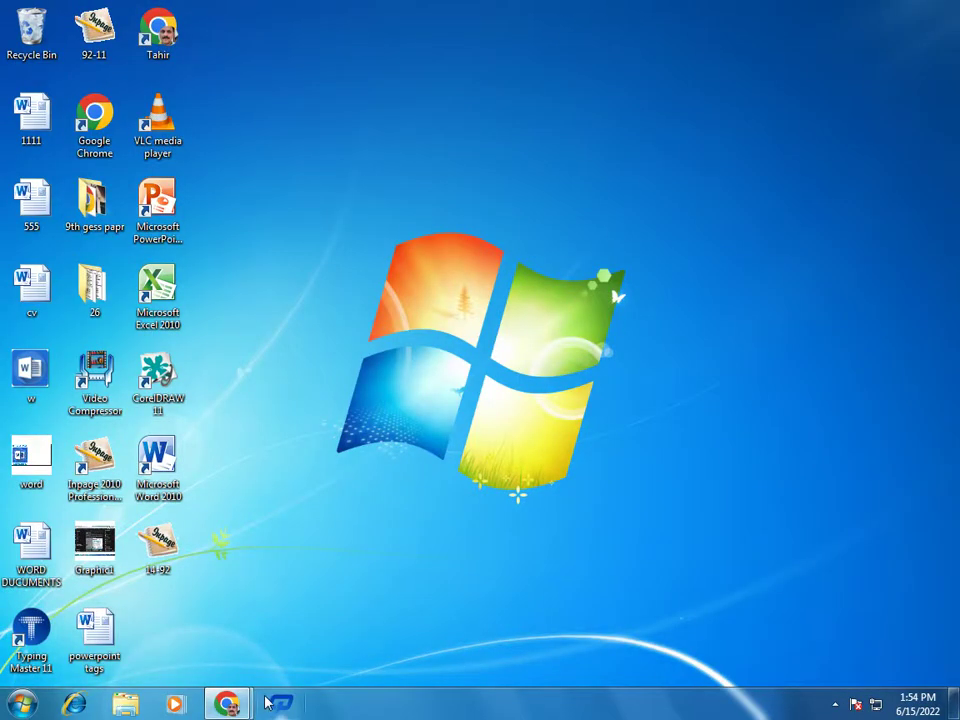